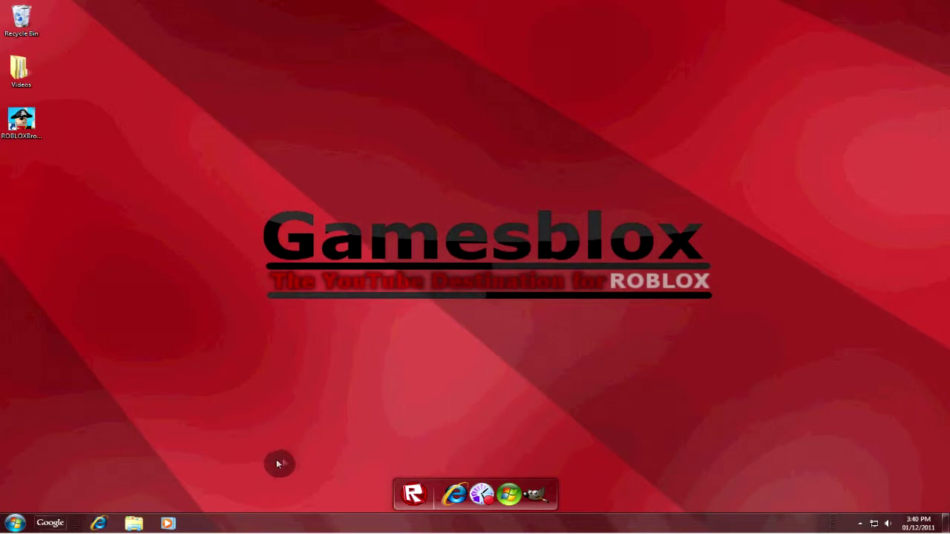
Step: Locate Roblox Studio in the Roblox folder of the installed programs list
left_click(14, 526)
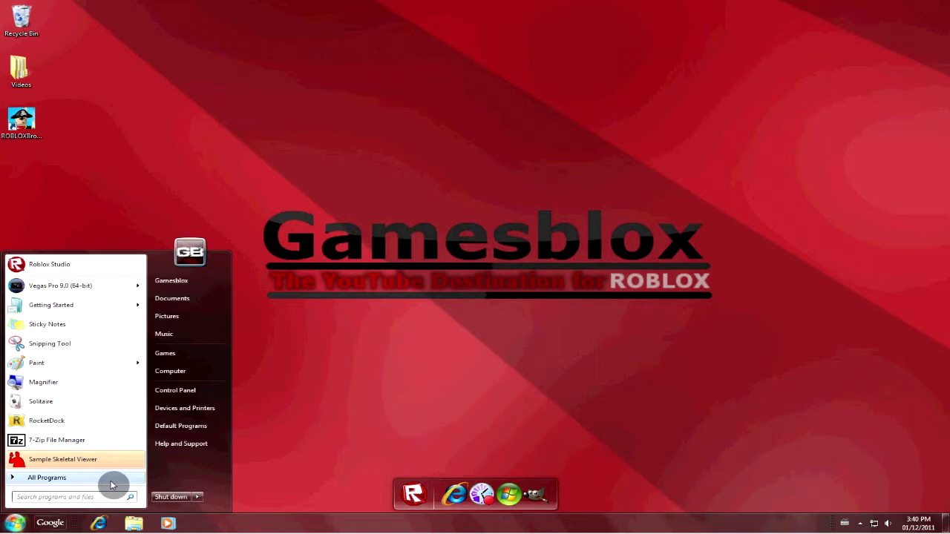
left_click(74, 478)
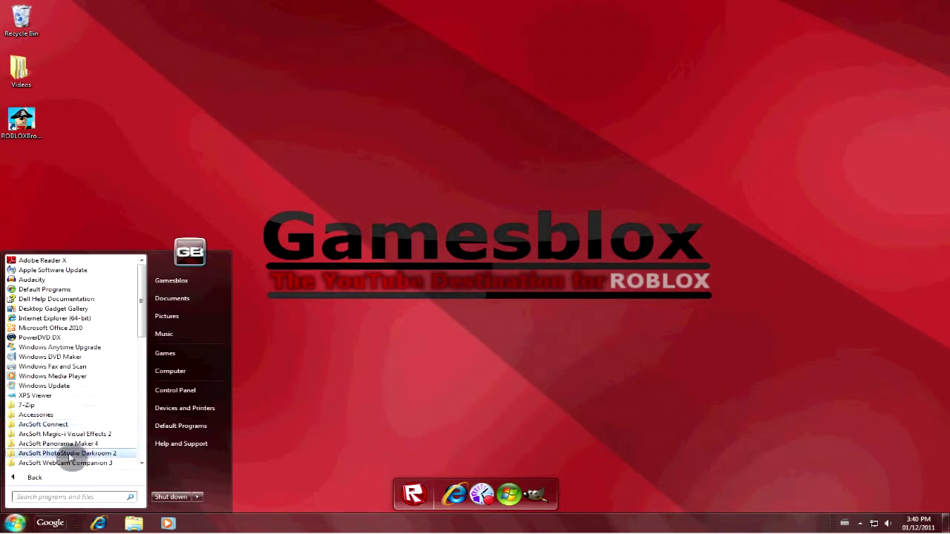
scroll(67, 459, "down", 5)
scroll(46, 446, "down", 5)
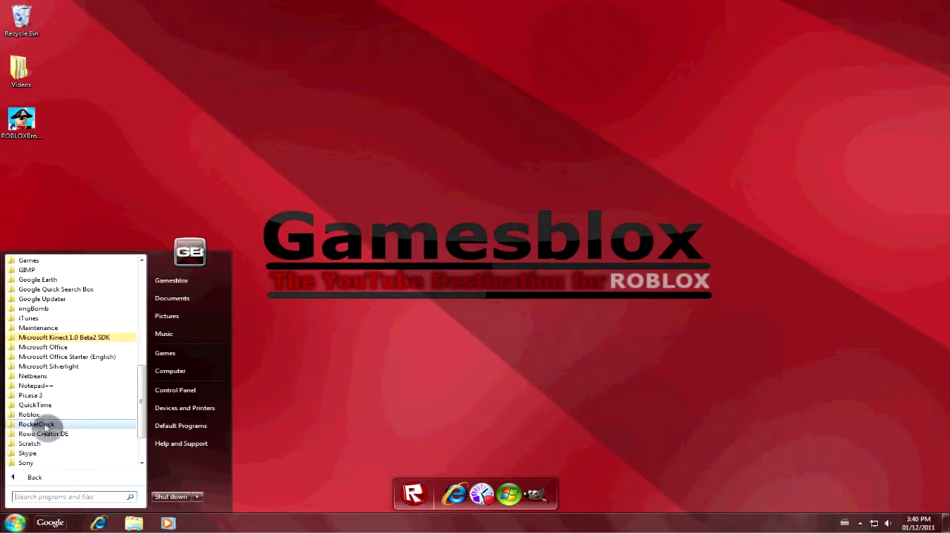
left_click(30, 414)
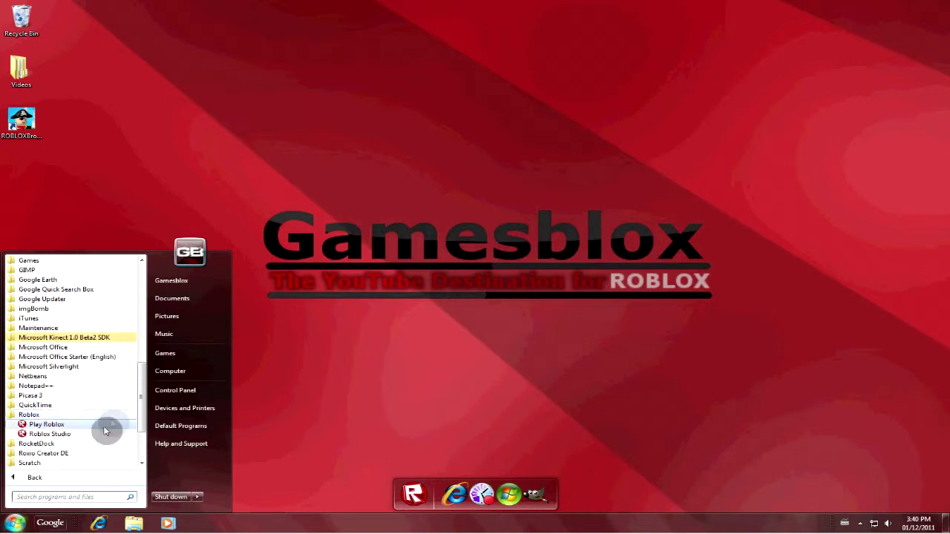
left_click(67, 433)
Step: Search the installed programs for "ROB" and clear the search again
left_click(15, 523)
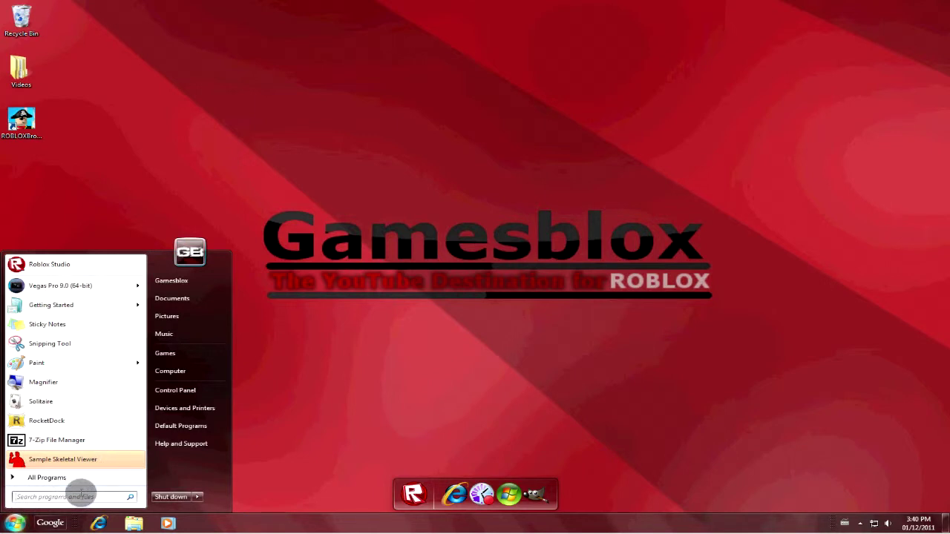
type("ROB")
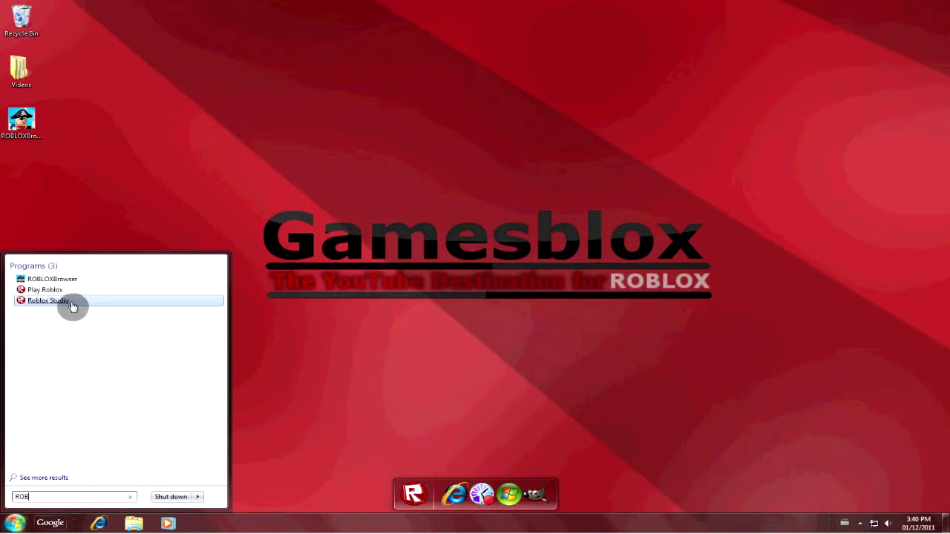
key("BackSpace")
key("BackSpace")
key("BackSpace")
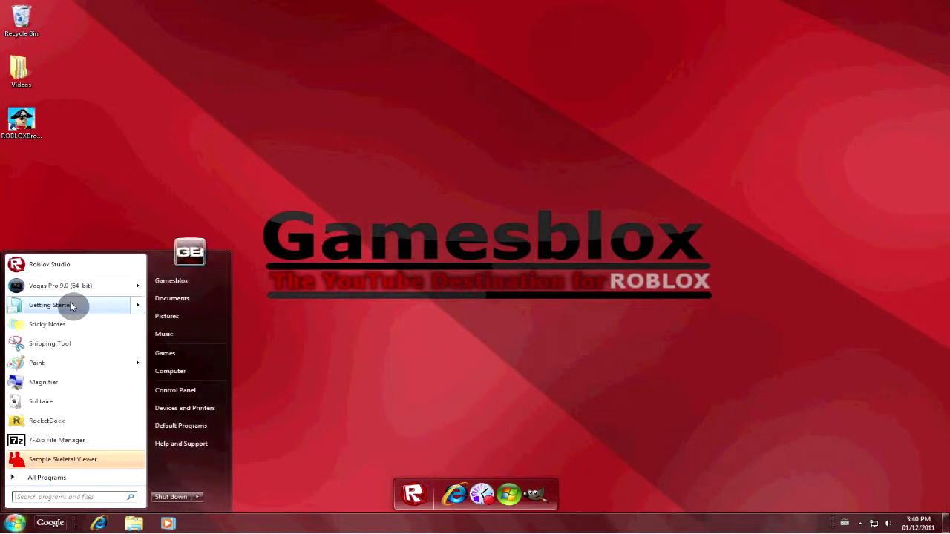
Step: Launch Roblox Studio and close the Roblox Games web page
left_click(83, 267)
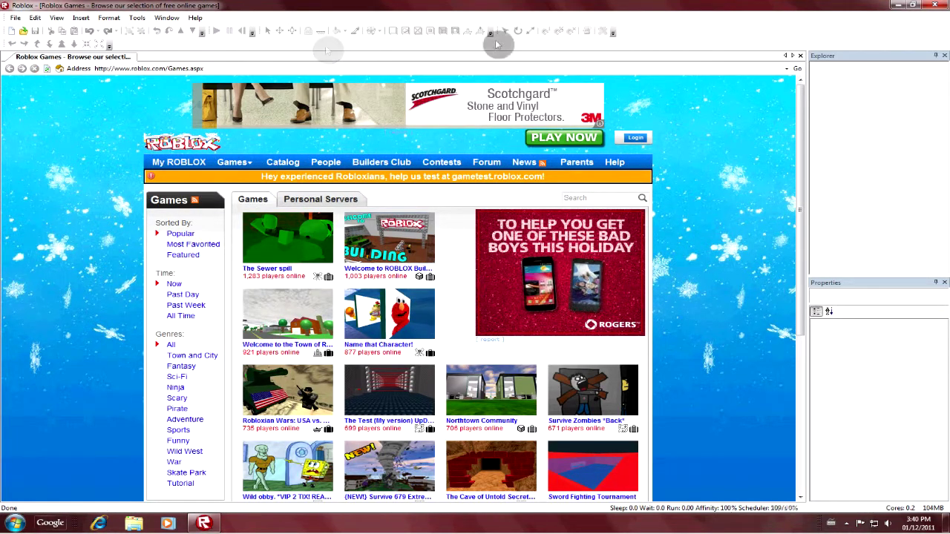
left_click(801, 57)
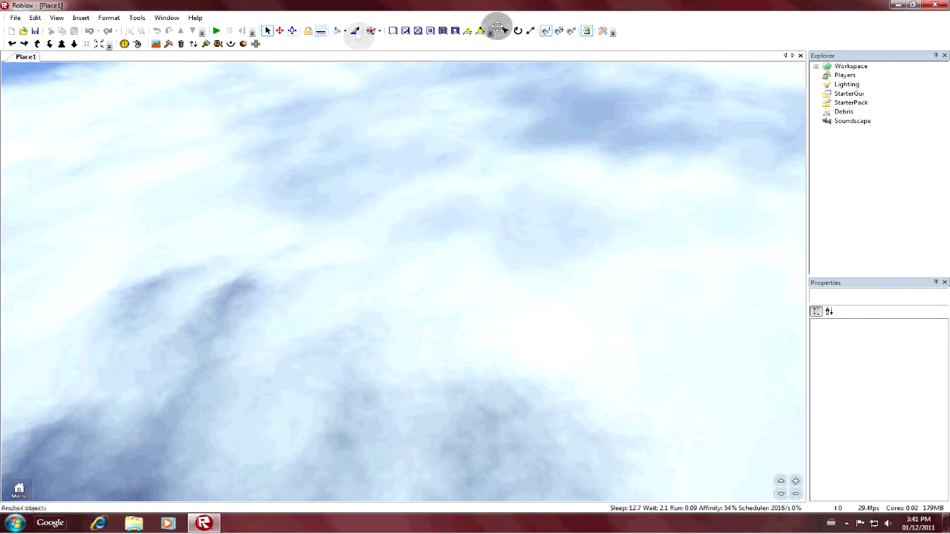
Step: Look through the Bricks category of the ROBLOX Sets and close the sets again
left_click(603, 31)
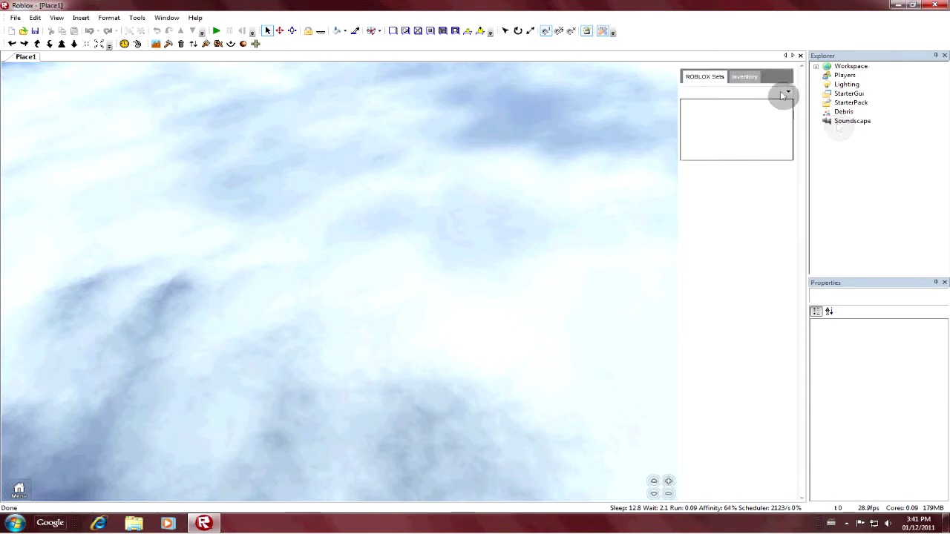
left_click(789, 92)
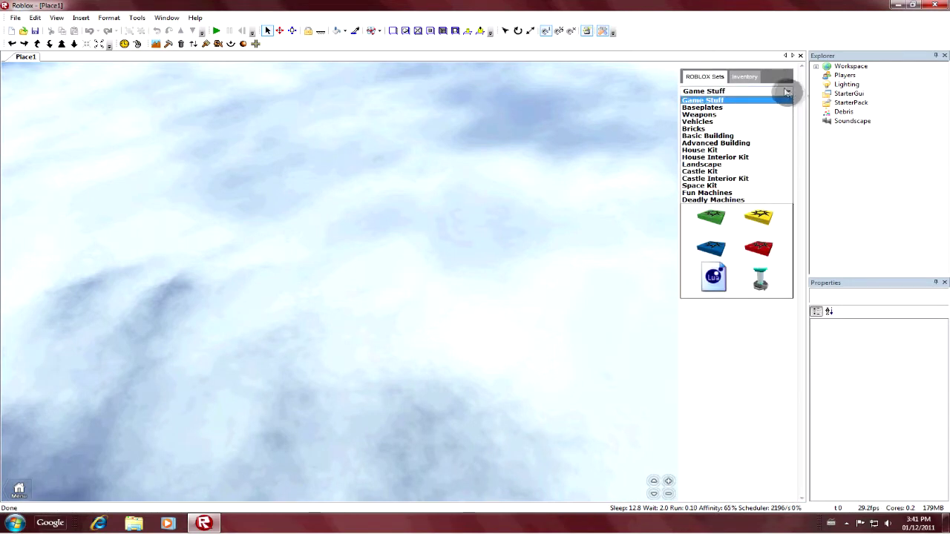
left_click(695, 128)
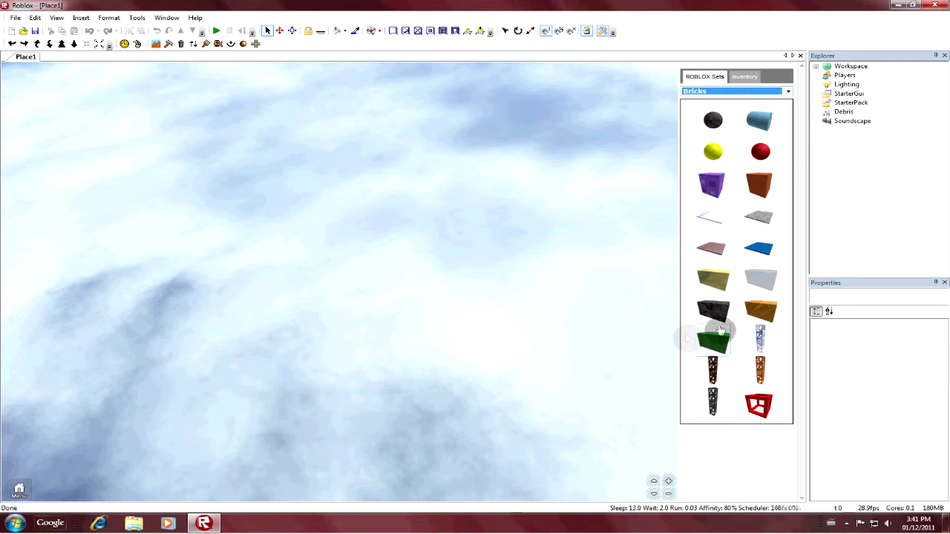
left_click(268, 32)
left_click(601, 31)
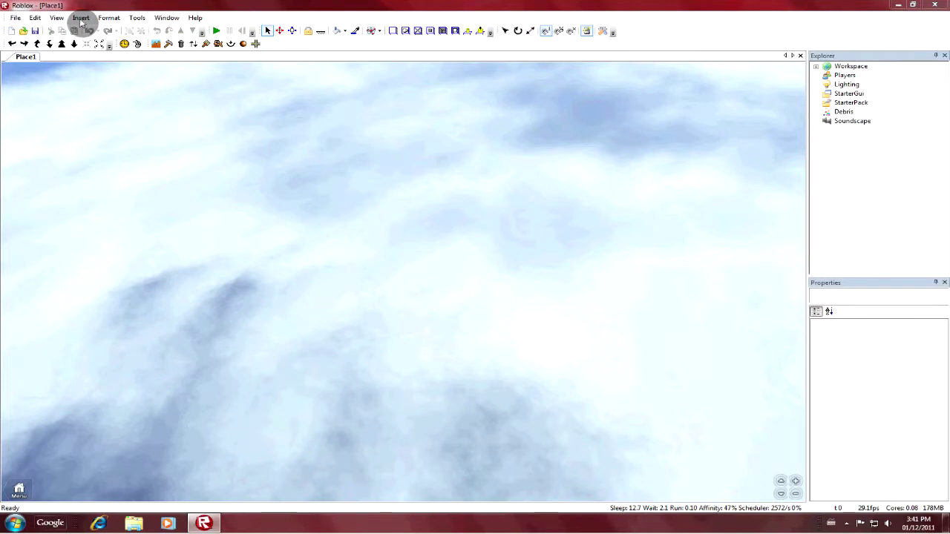
Step: Insert a Part object into the empty place
left_click(81, 20)
left_click(106, 47)
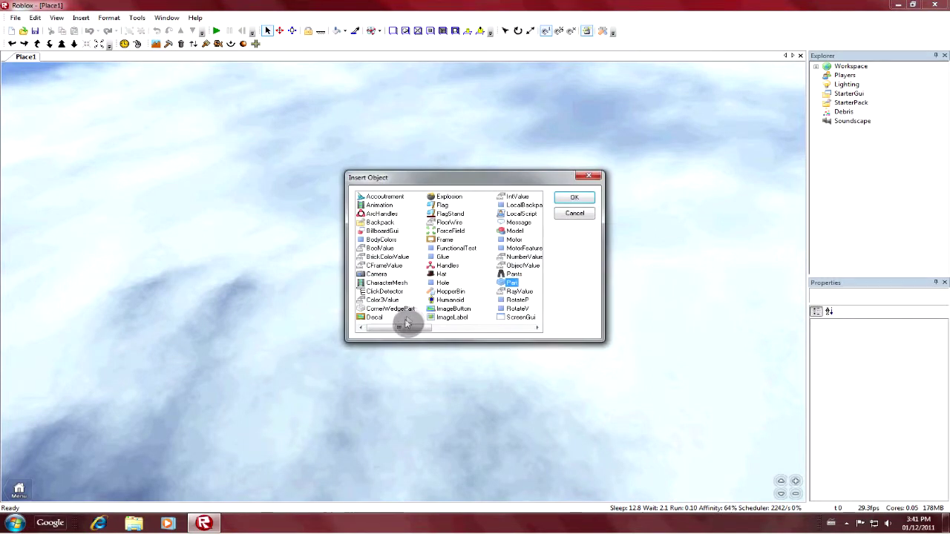
left_click(575, 196)
right_click_drag(704, 195, 486, 140)
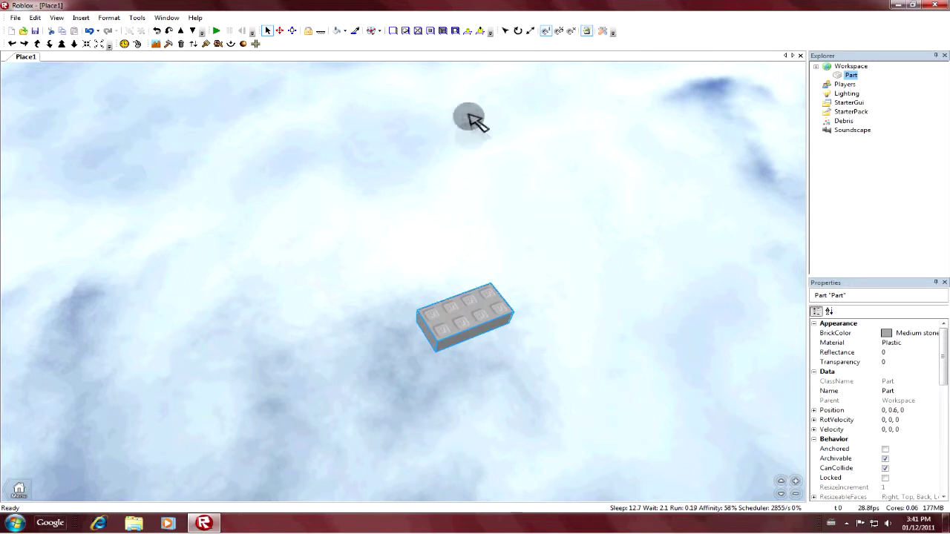
scroll(509, 227, "up", 2)
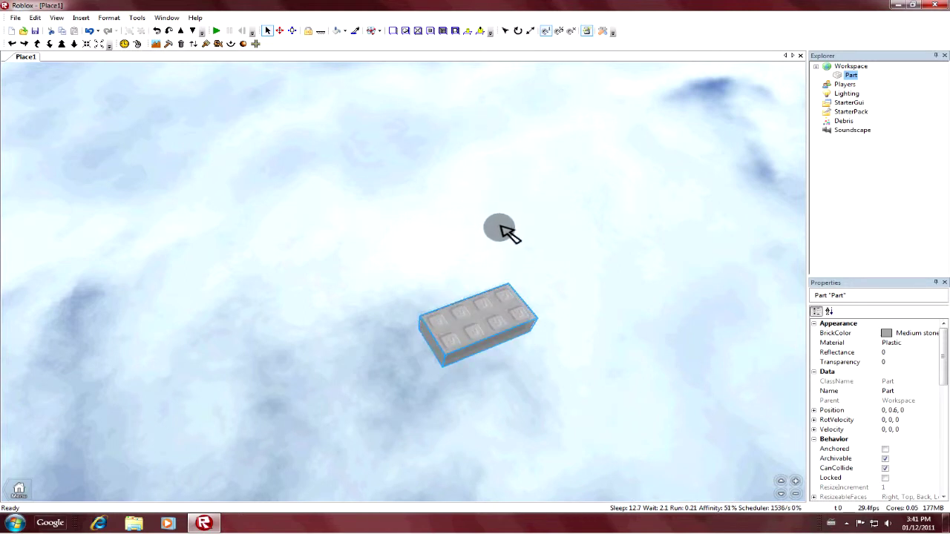
right_click_drag(511, 231, 556, 269)
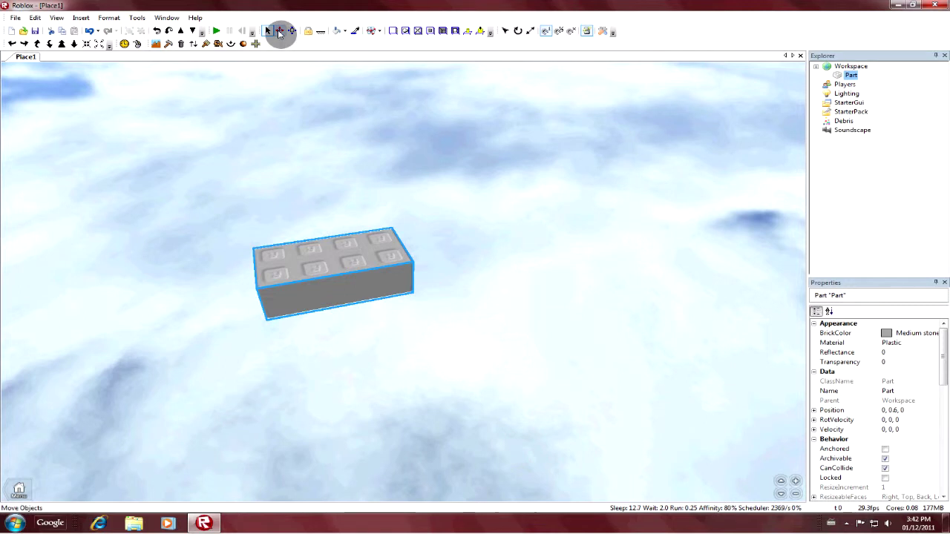
Step: Move the part along its long axis to position 1, 0.6, 0 and deselect it
left_click(280, 30)
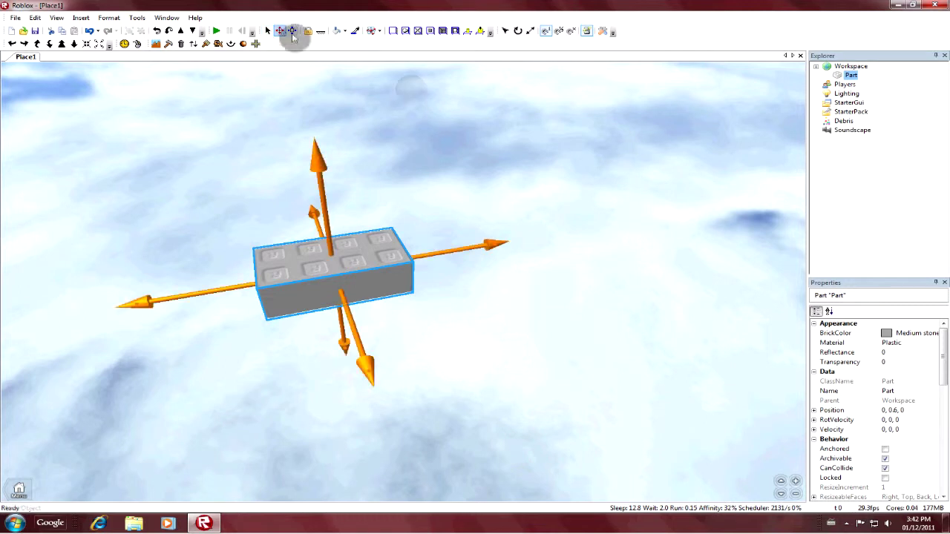
right_click_drag(448, 227, 240, 282)
left_click_drag(240, 282, 312, 299)
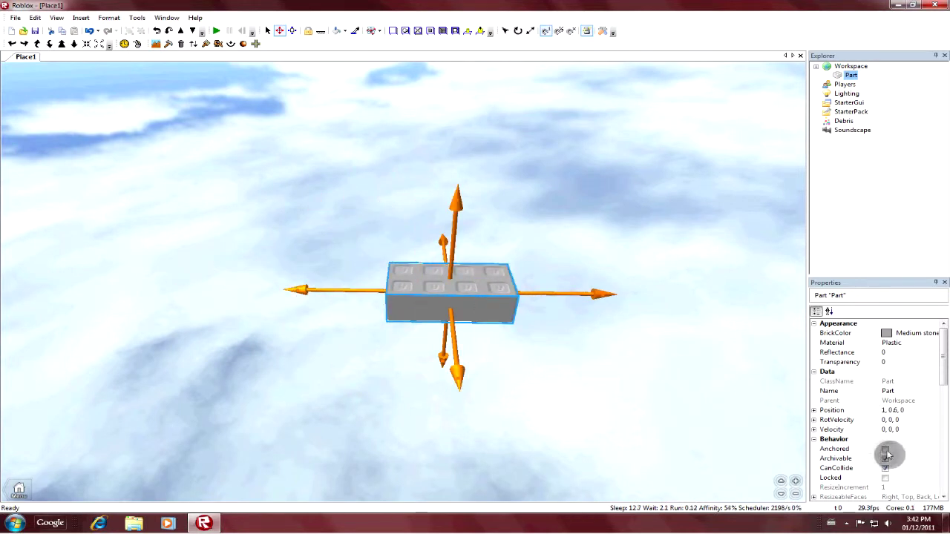
left_click(464, 126)
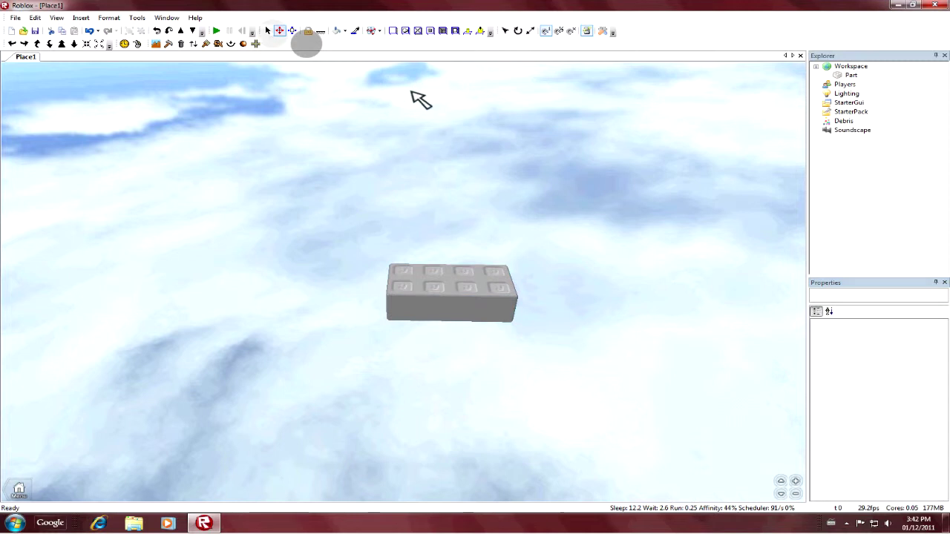
Step: Anchor the grey part and return to the Move tool
left_click(324, 34)
left_click(467, 291)
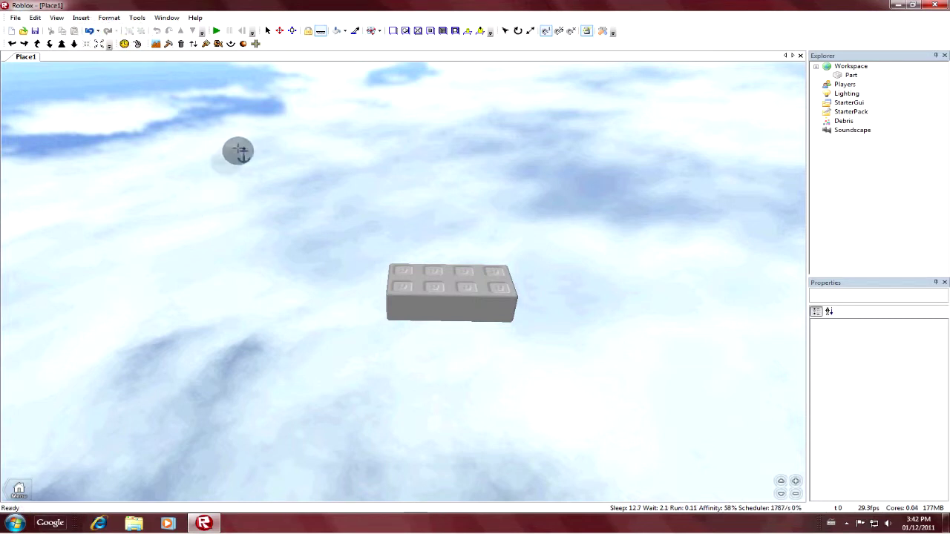
right_click_drag(237, 154, 297, 106)
left_click(280, 31)
right_click_drag(344, 168, 345, 171)
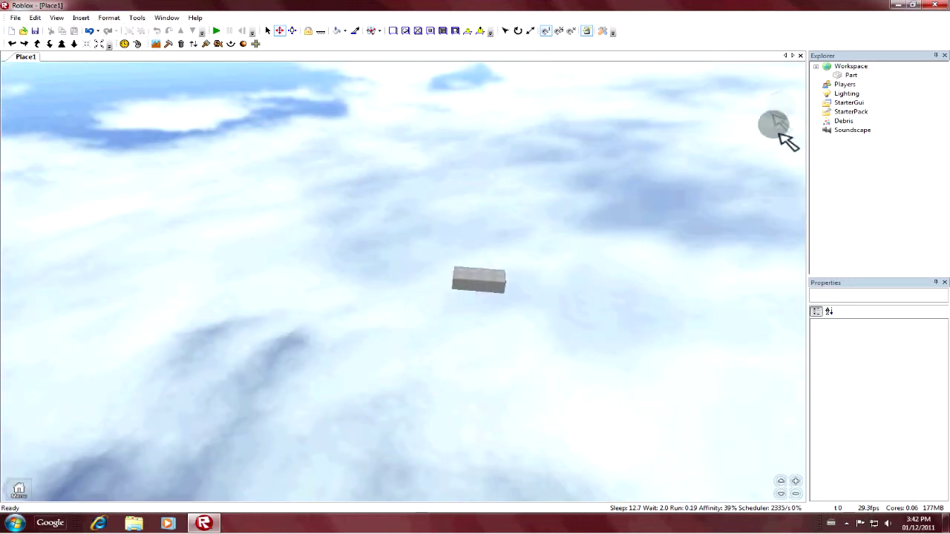
Step: Duplicate the anchored part seven times into a vertical stack and deselect everything
double_click(824, 67)
left_click(849, 93)
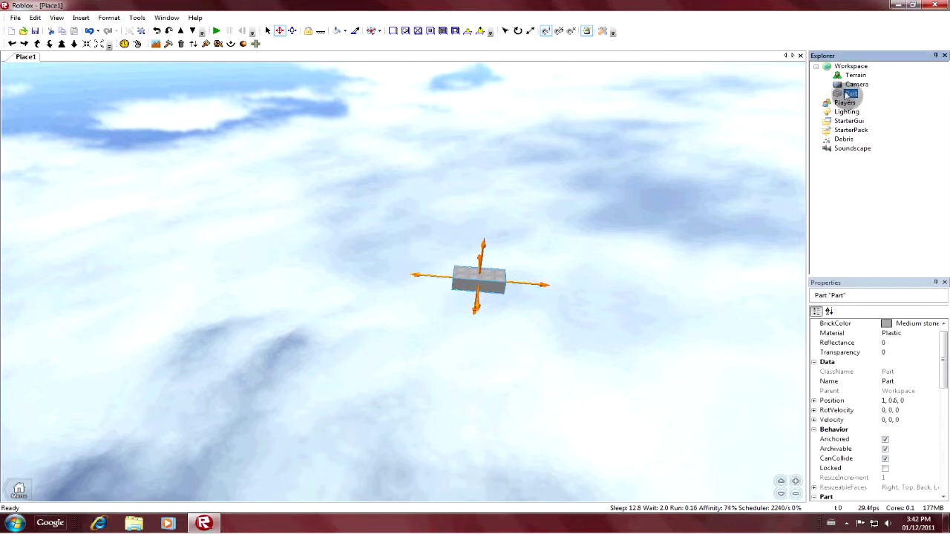
key("ctrl+d")
key("ctrl+d")
key("ctrl+d")
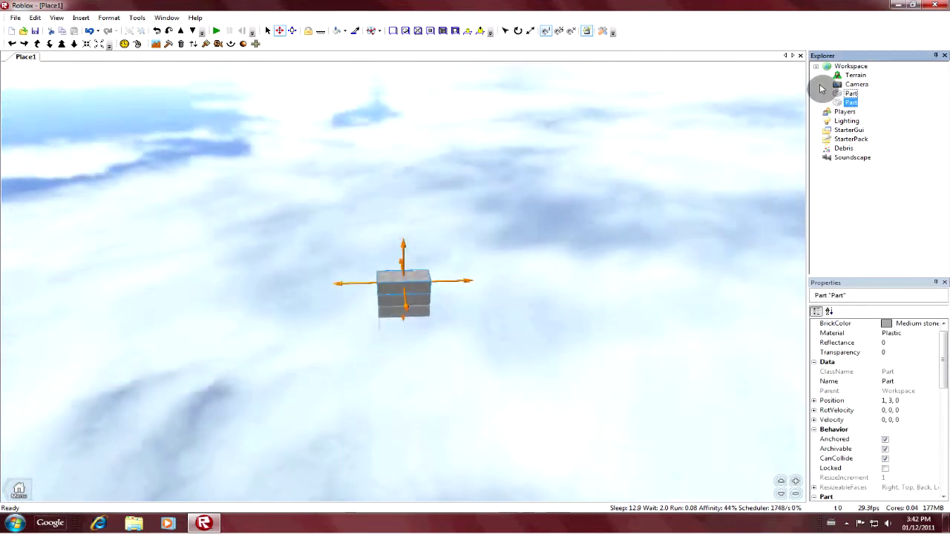
key("ctrl+d")
key("ctrl+d")
key("ctrl+d")
key("ctrl+d")
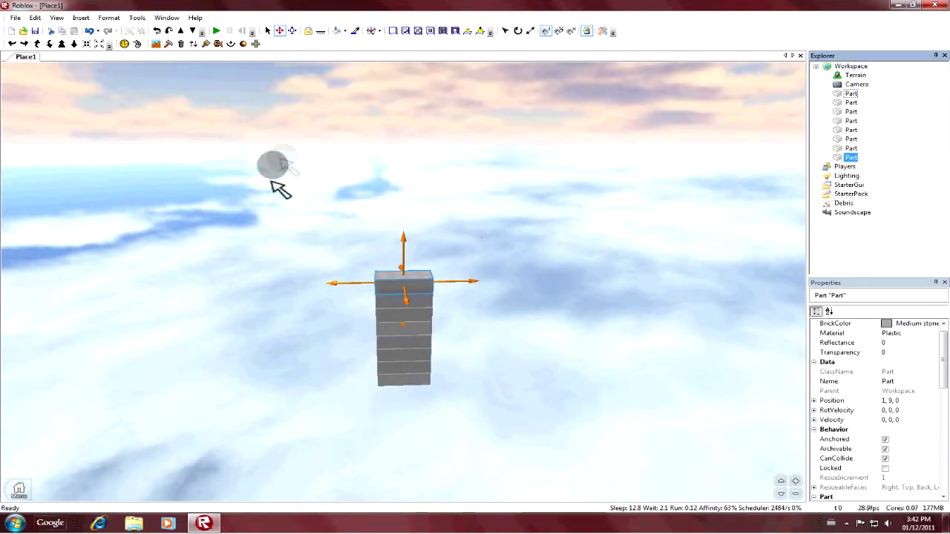
left_click(319, 157)
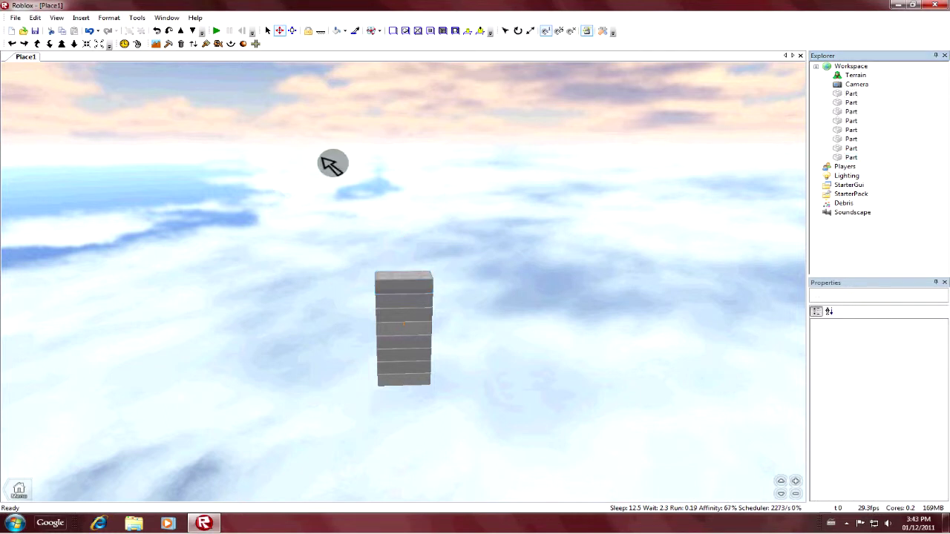
Step: Examine the Workspace, Players, StarterGui and StarterPack entries and the parts listed inside the Workspace
double_click(821, 67)
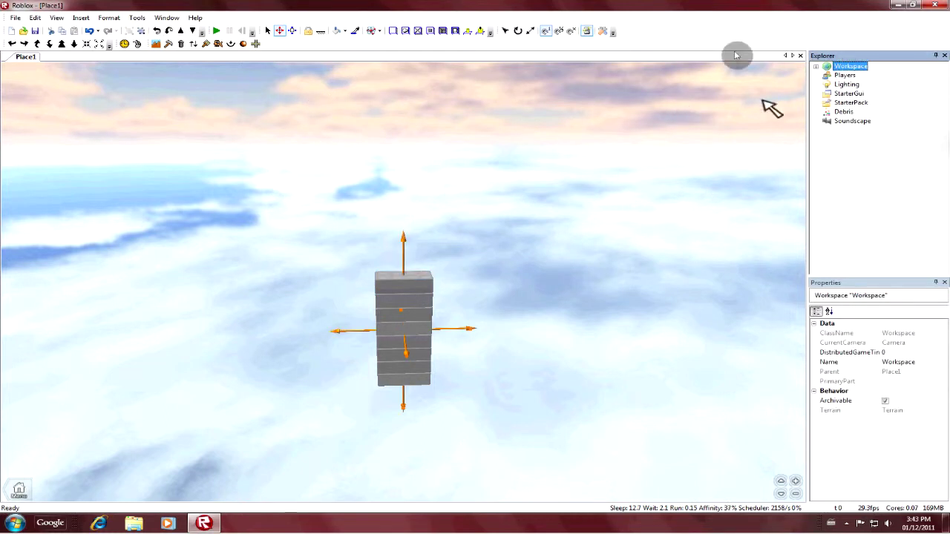
left_click(889, 70)
left_click(863, 67)
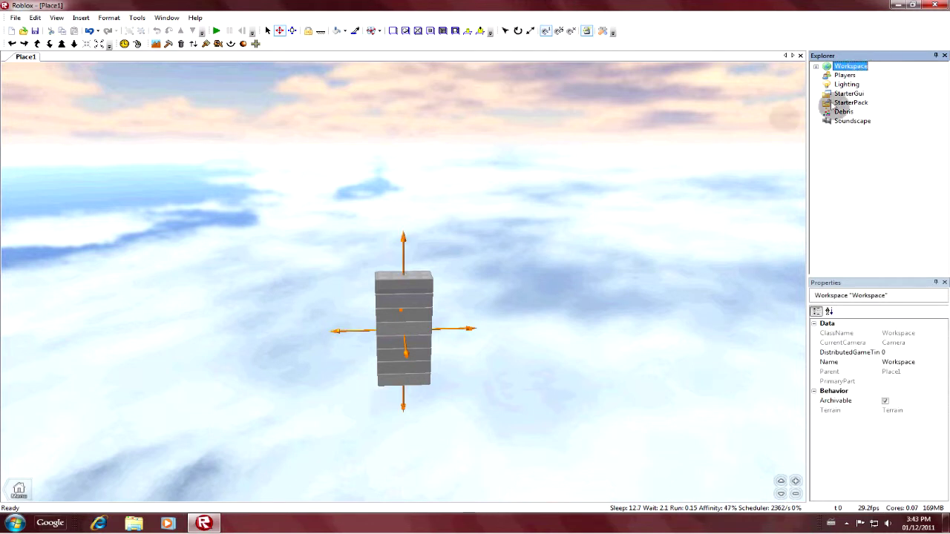
left_click(844, 76)
left_click(854, 94)
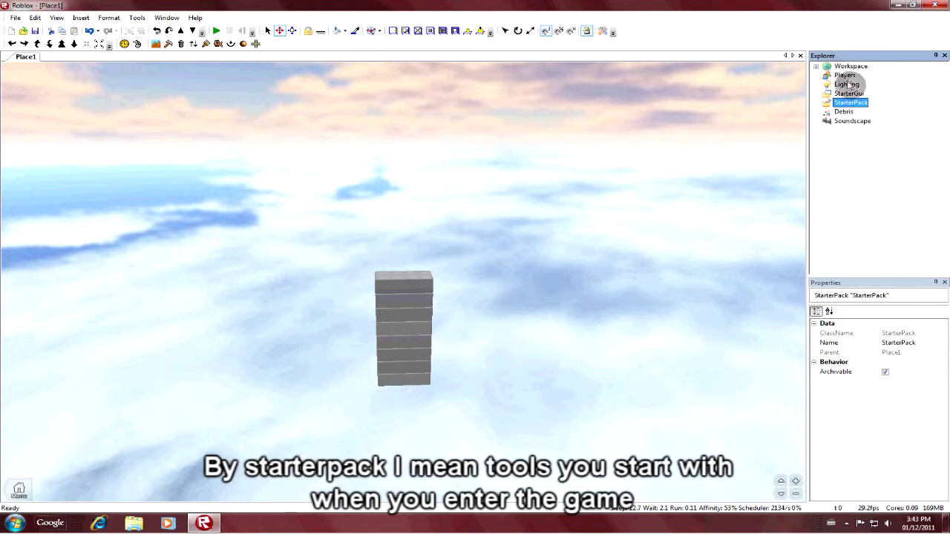
left_click(816, 66)
left_click(849, 66)
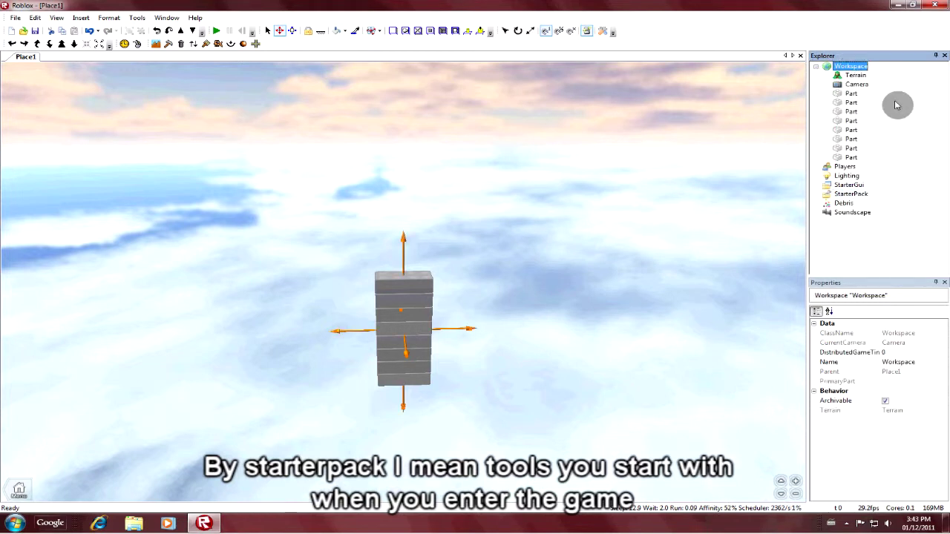
left_click(851, 94)
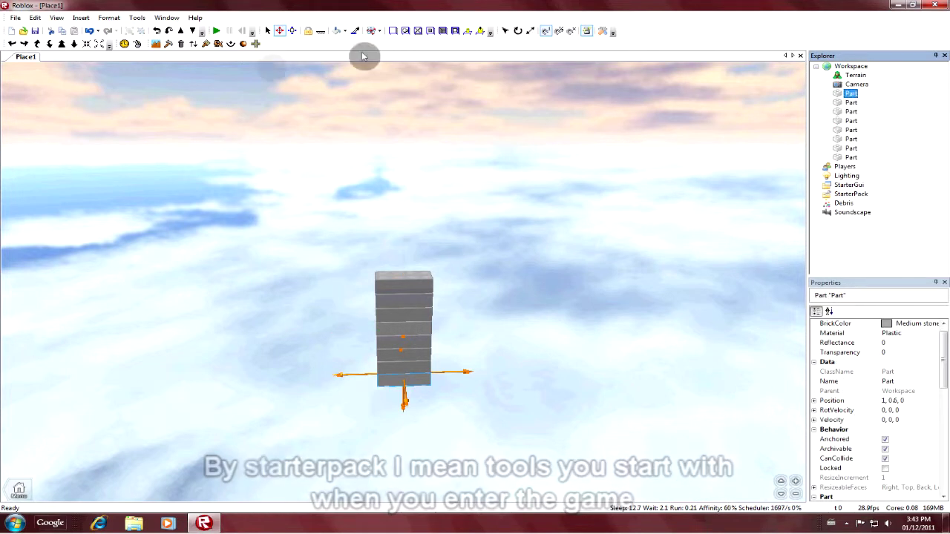
Step: Group all the stacked parts into one model and name it bRICKS
left_click_drag(246, 169, 531, 382)
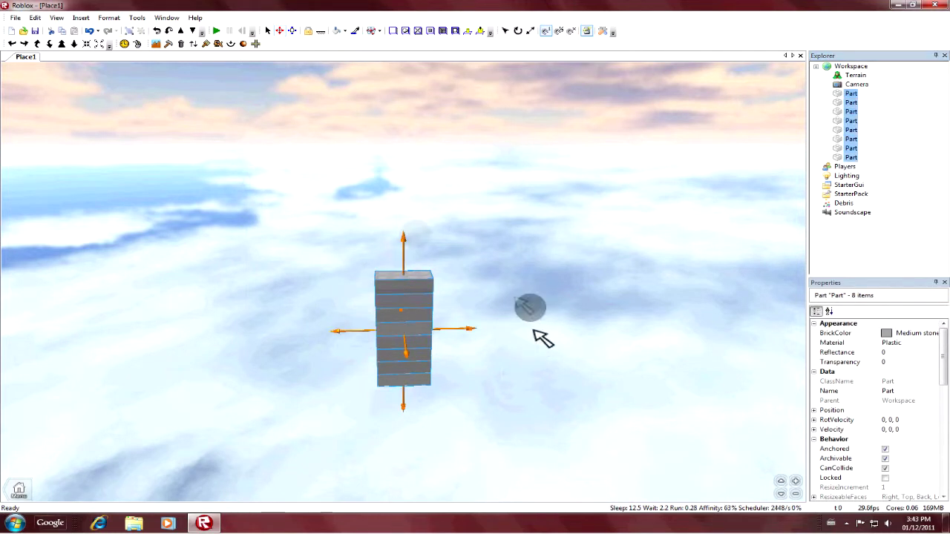
left_click_drag(212, 117, 568, 471)
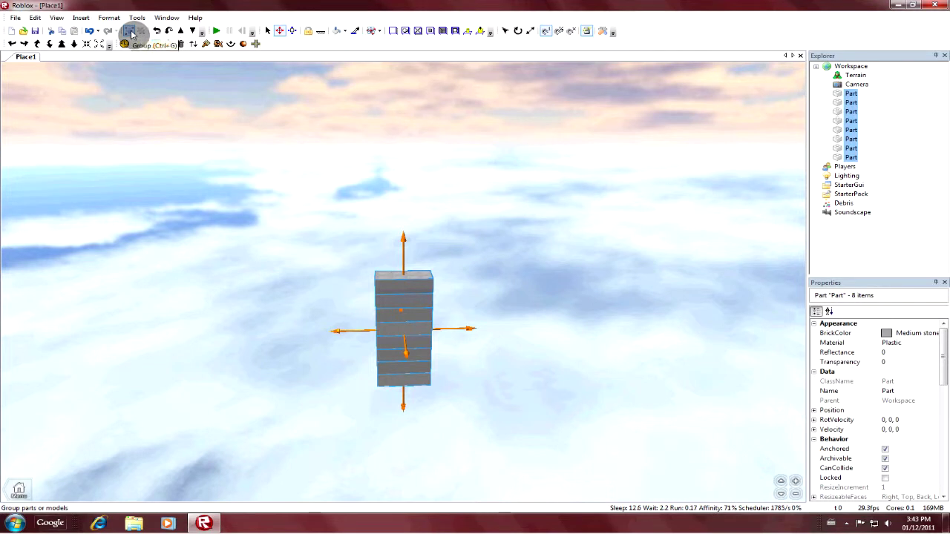
left_click(130, 33)
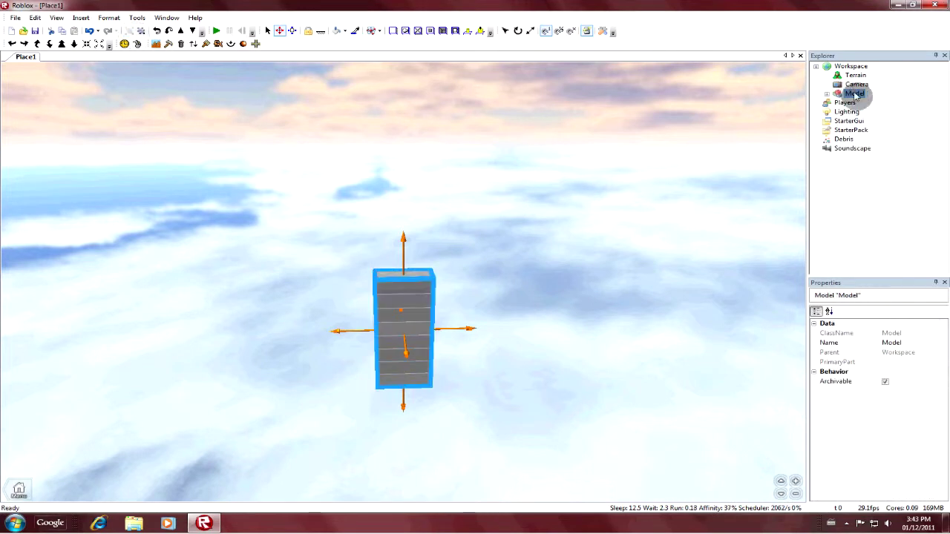
left_click(895, 343)
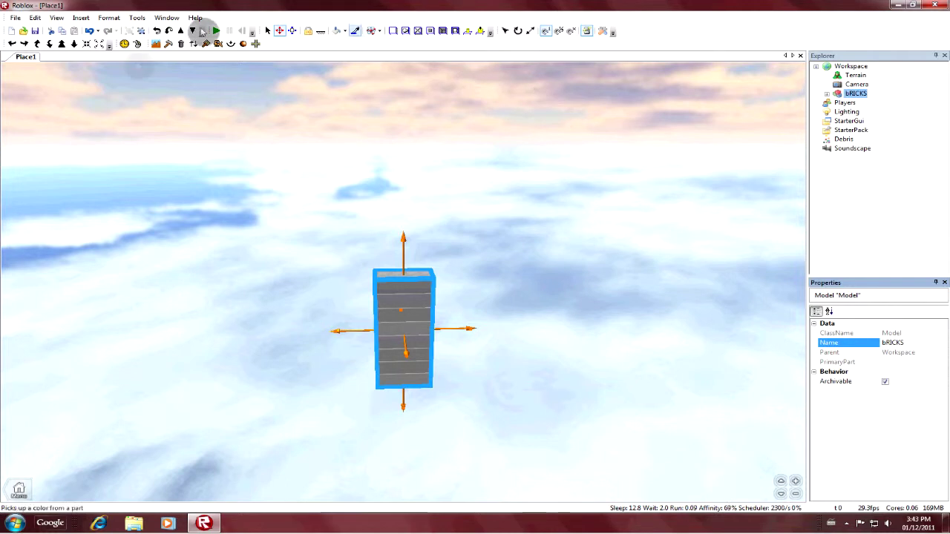
Step: Ungroup the bRICKS model into its separate parts and clear the selection
left_click(141, 31)
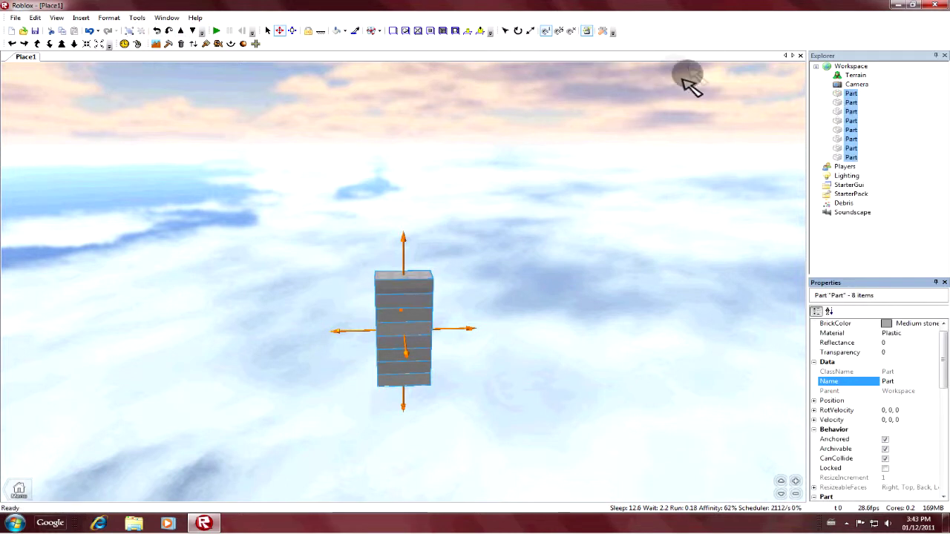
left_click(357, 80)
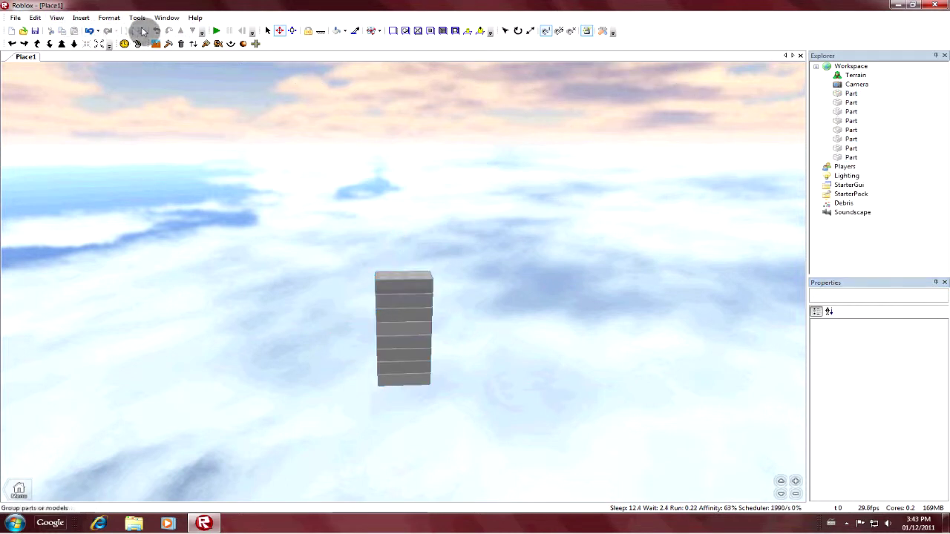
left_click(366, 261)
Step: Tilt and rotate the top part of the stack back into its upright position and deselect it
left_click(382, 286)
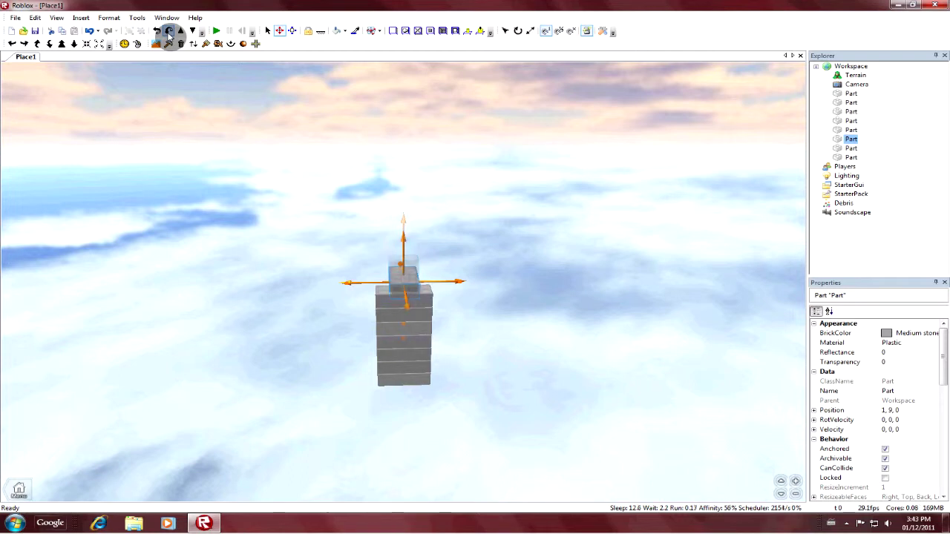
left_click(155, 36)
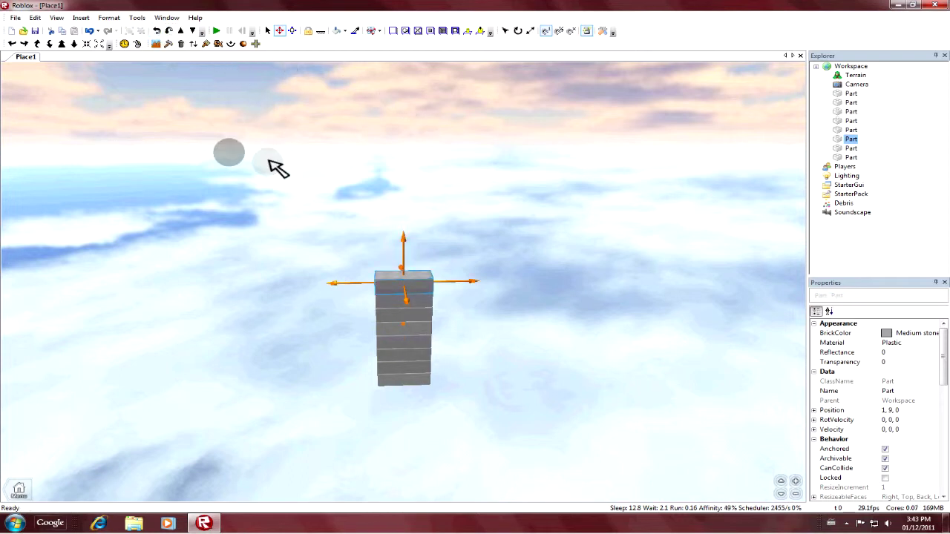
left_click(228, 150)
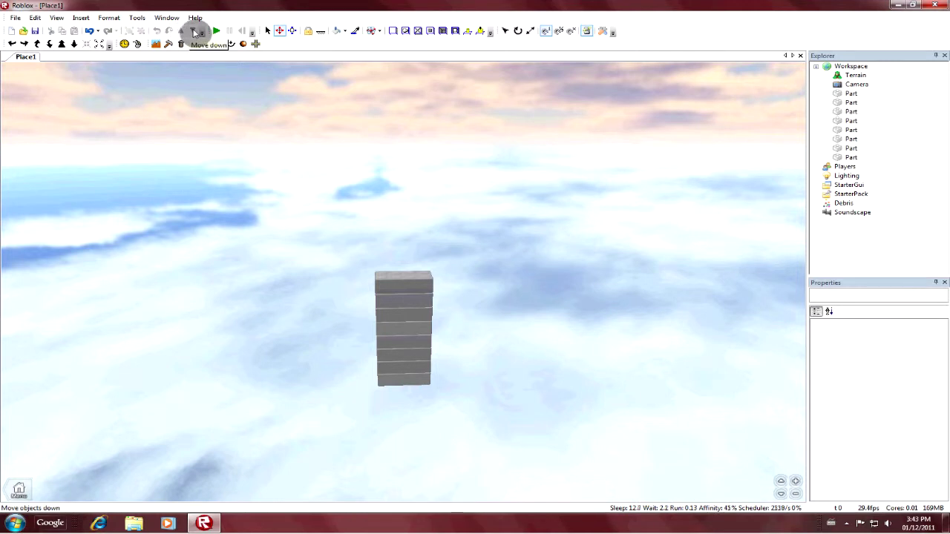
Step: Move the stack's top part up and back down to its original height and deselect it
left_click(413, 285)
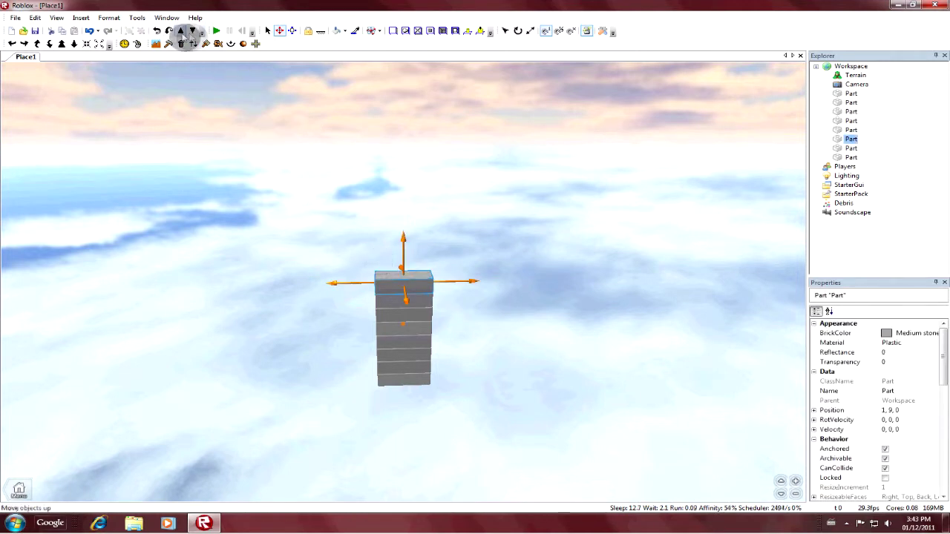
left_click(181, 32)
left_click(192, 33)
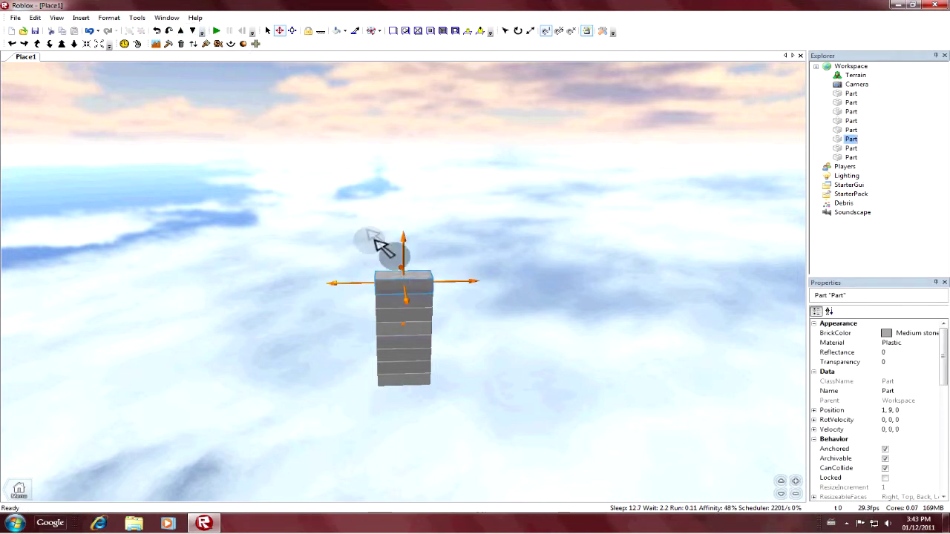
mouse_move(405, 239)
left_mouse_down()
mouse_move(389, 251)
mouse_move(401, 197)
mouse_move(402, 251)
left_mouse_up()
left_click(329, 103)
left_click(218, 30)
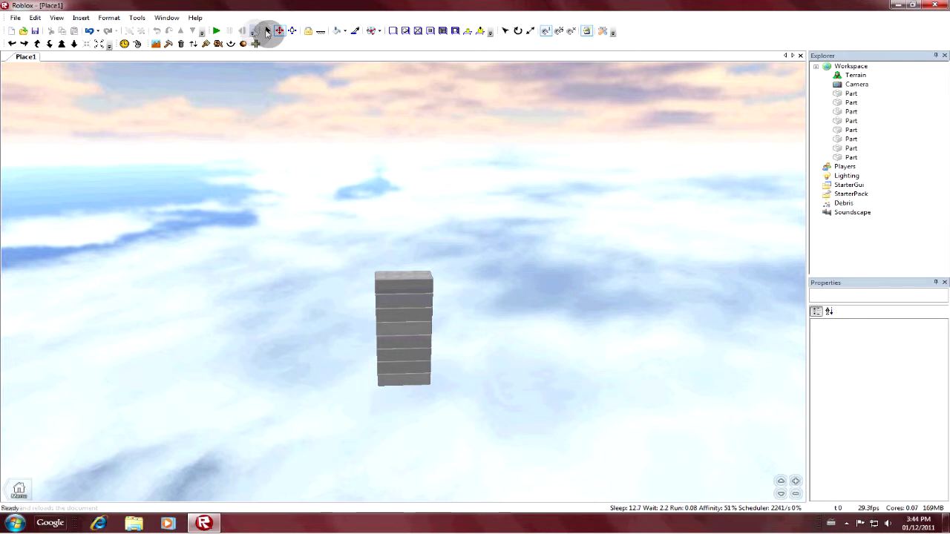
Step: Try repositioning the stack's top part freely with the Select tool and along one axis with the Move tool
left_click_drag(401, 275, 414, 294)
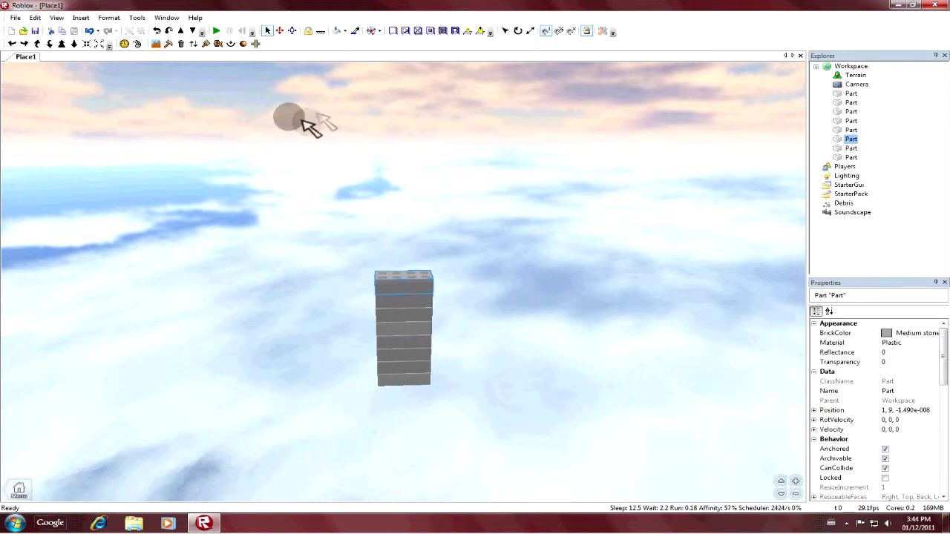
left_click(279, 30)
mouse_move(335, 286)
left_mouse_down()
mouse_move(263, 274)
mouse_move(341, 273)
mouse_move(328, 274)
left_mouse_up()
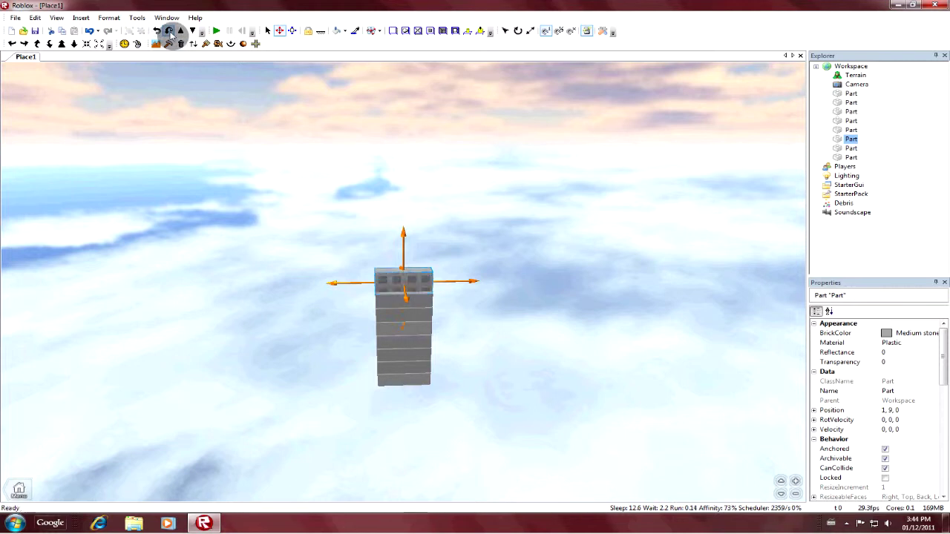
Step: Stretch the top part forward into a long plank with the Resize tool and shrink it back to its original depth
left_click(292, 30)
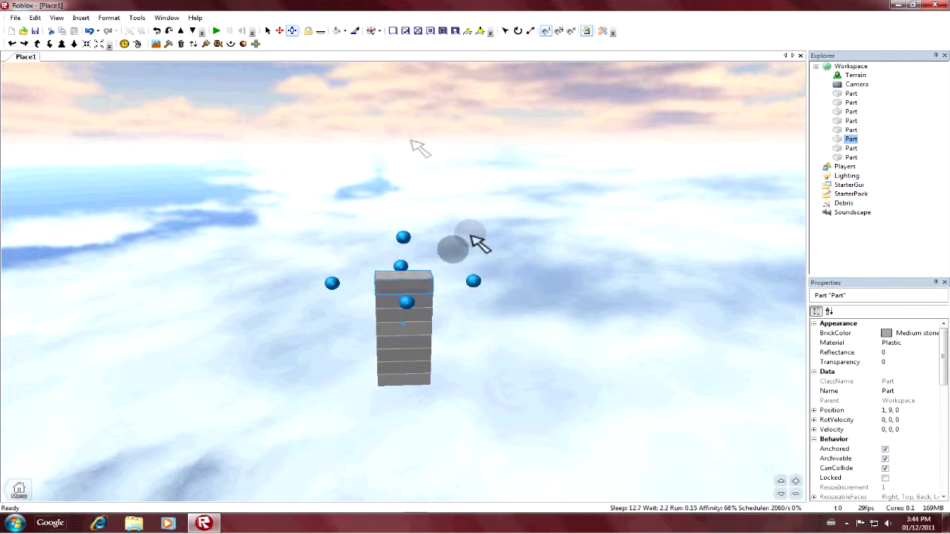
left_click_drag(402, 299, 441, 404)
left_click_drag(505, 322, 475, 335)
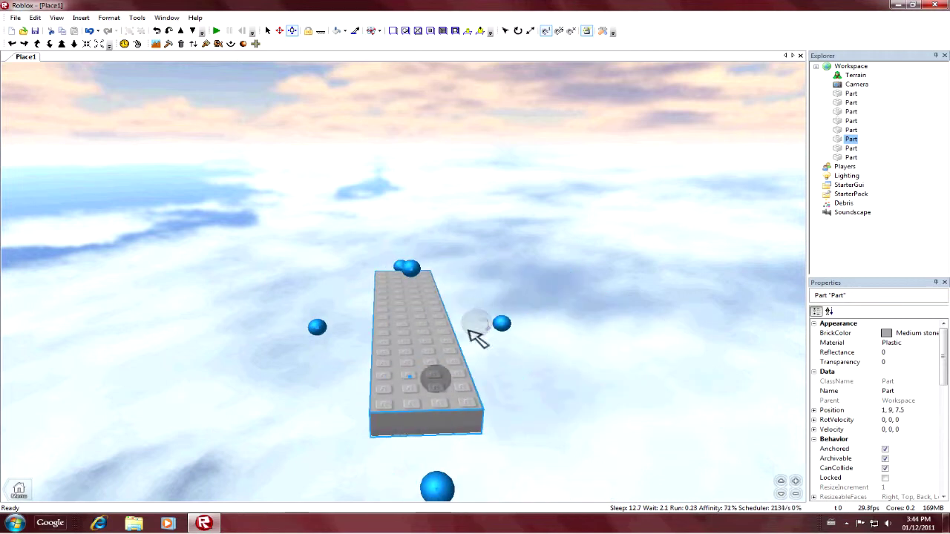
left_click_drag(438, 487, 425, 298)
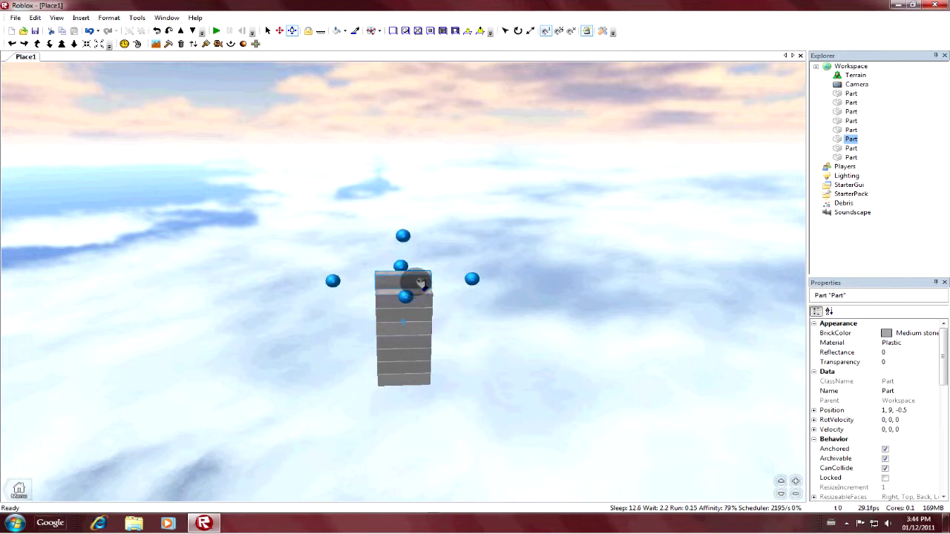
Step: Lock the top part of the stack with the Lock tool and deselect it
left_click(308, 30)
left_click(403, 285)
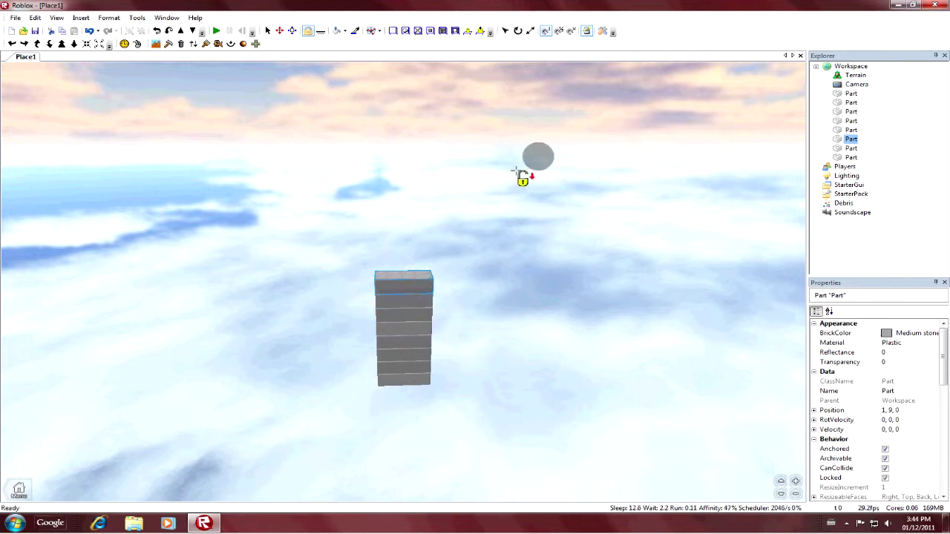
left_click(847, 66)
Step: Test whether the locked top part can be selected, both individually and with a selection box around the whole stack
left_click(279, 31)
left_click(395, 285)
left_click(415, 303)
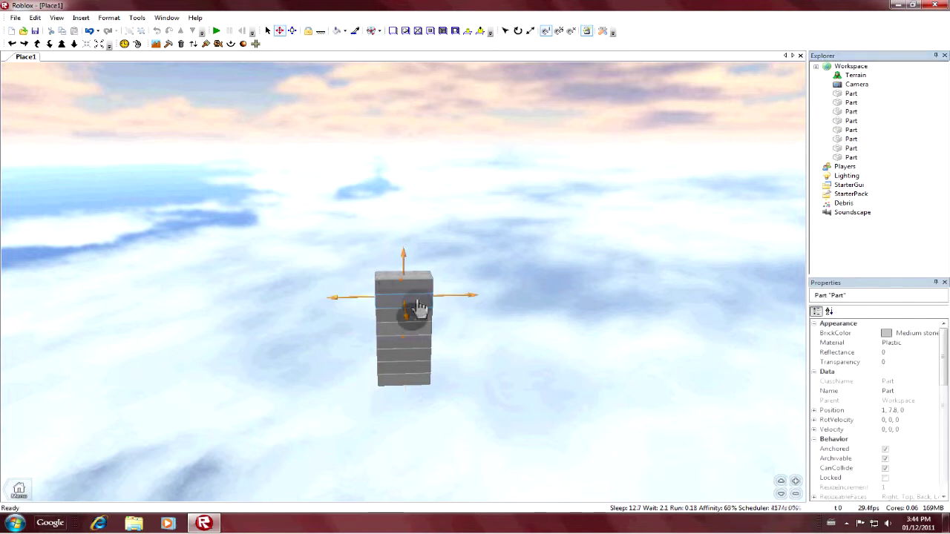
left_click(418, 282)
left_click_drag(288, 172, 533, 438)
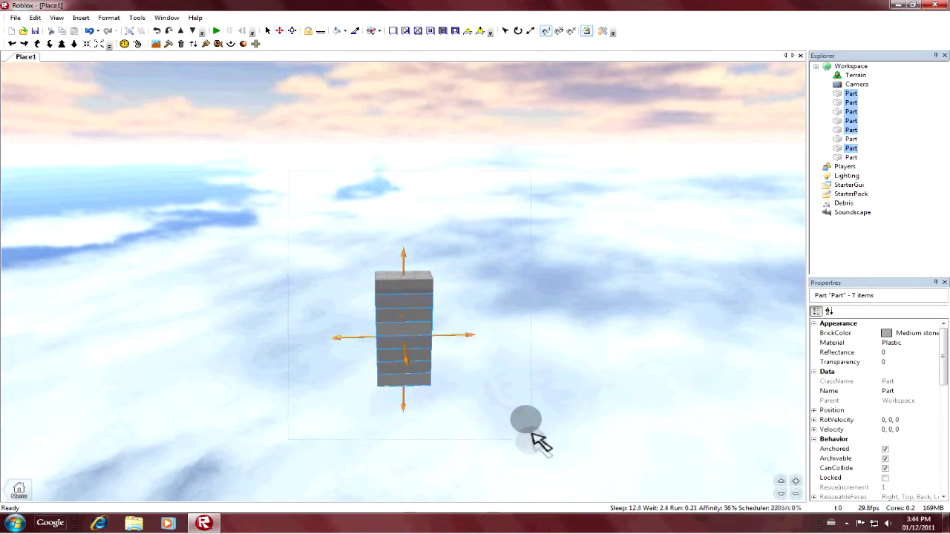
left_click(372, 81)
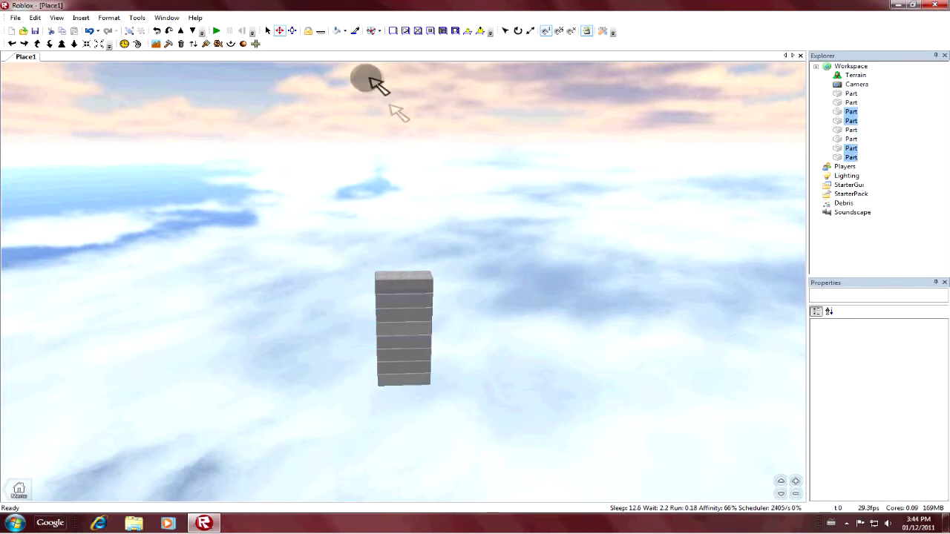
Step: Unlock the top part of the stack and leave its Locked property switched off
left_click(308, 30)
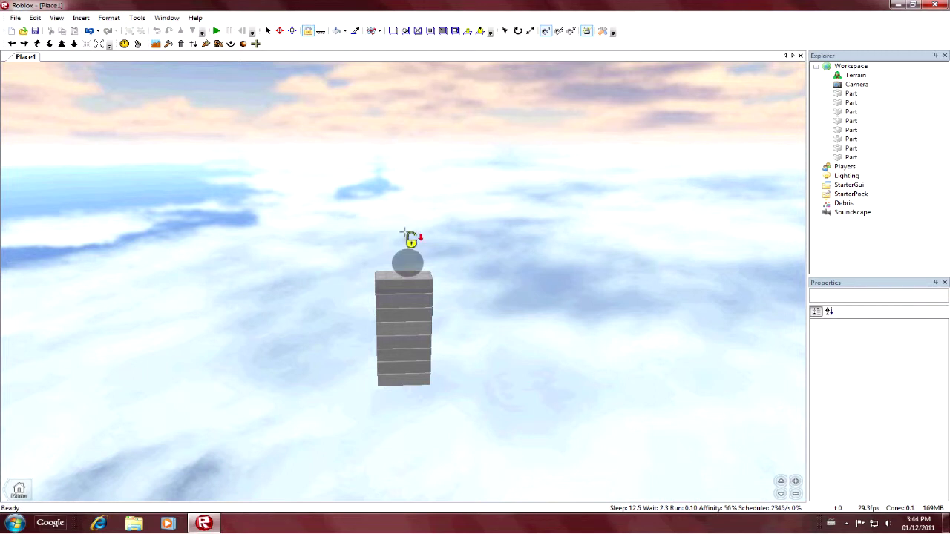
left_click(851, 94)
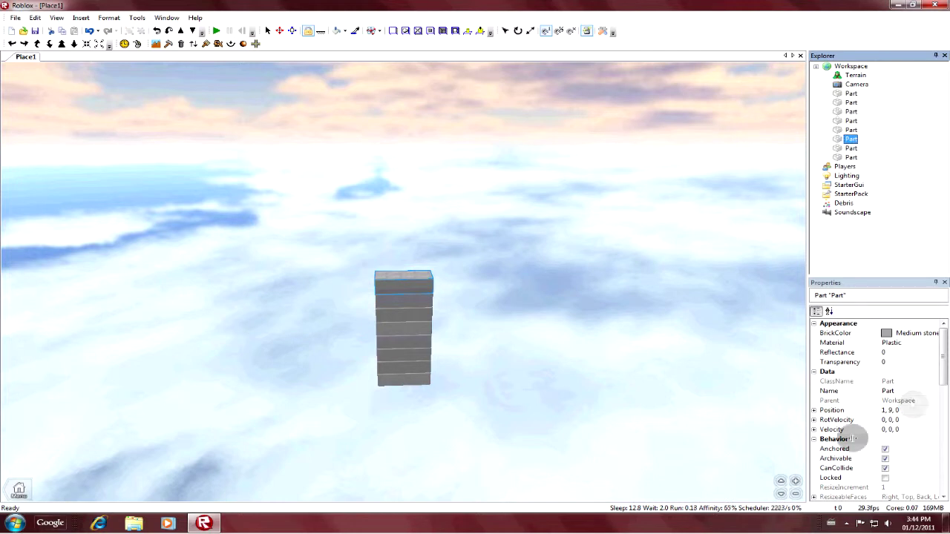
left_click_drag(943, 361, 944, 386)
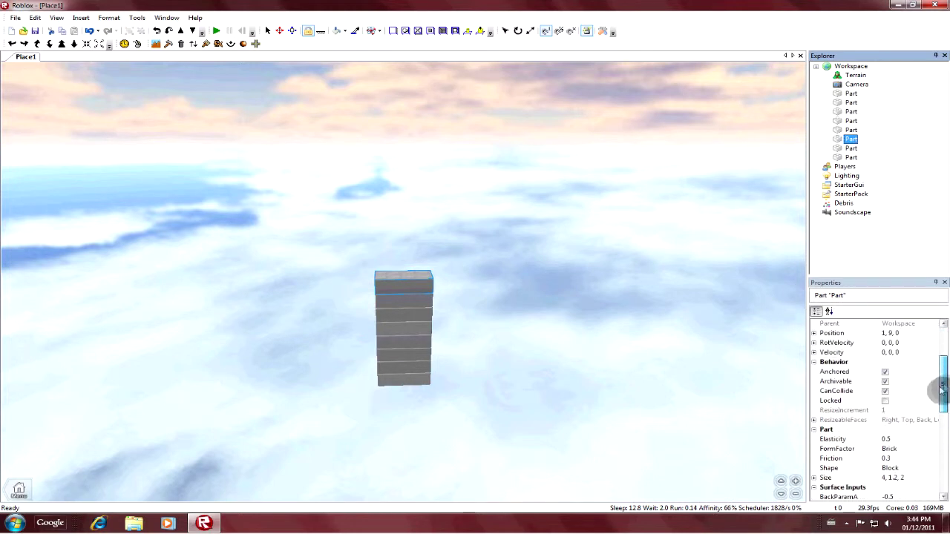
left_click(885, 401)
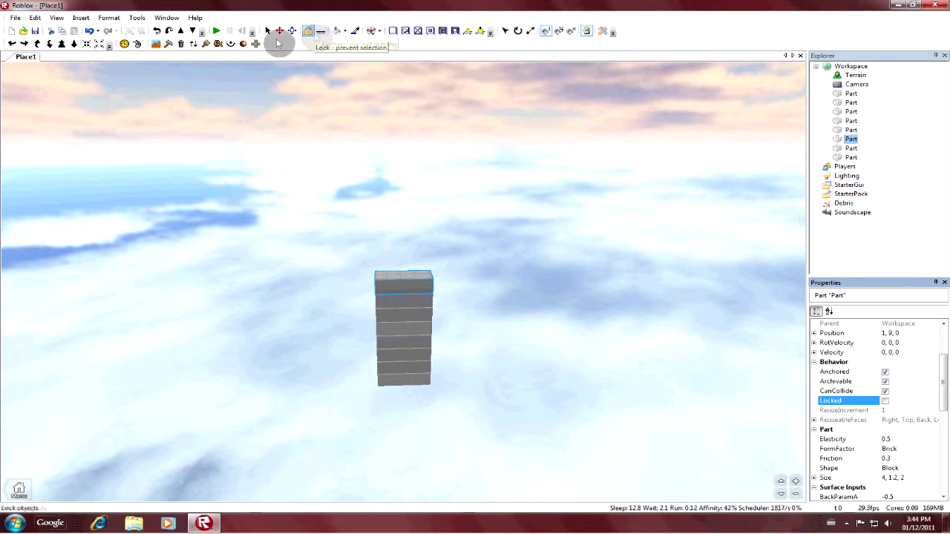
left_click_drag(944, 399, 924, 319)
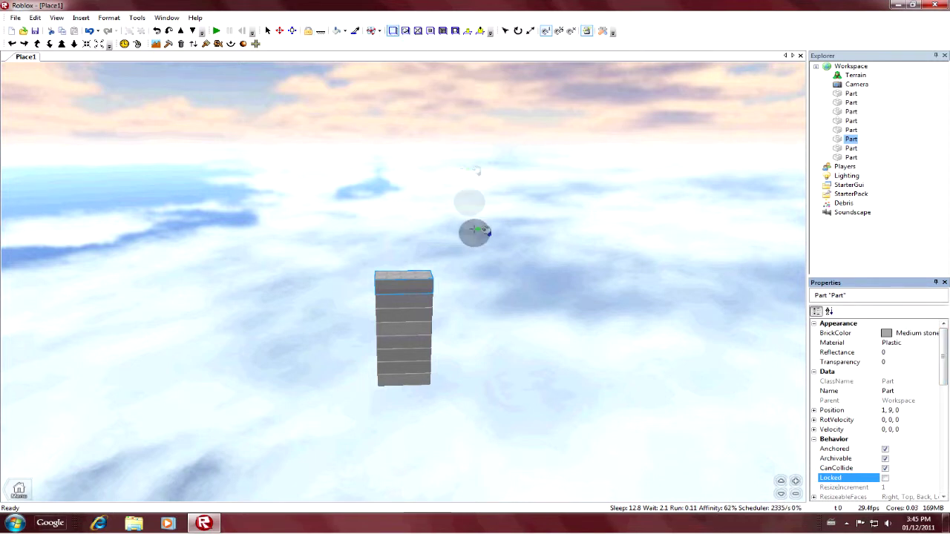
Step: Paint the top part of the stack yellowish orange with the Fill tool
left_click(322, 32)
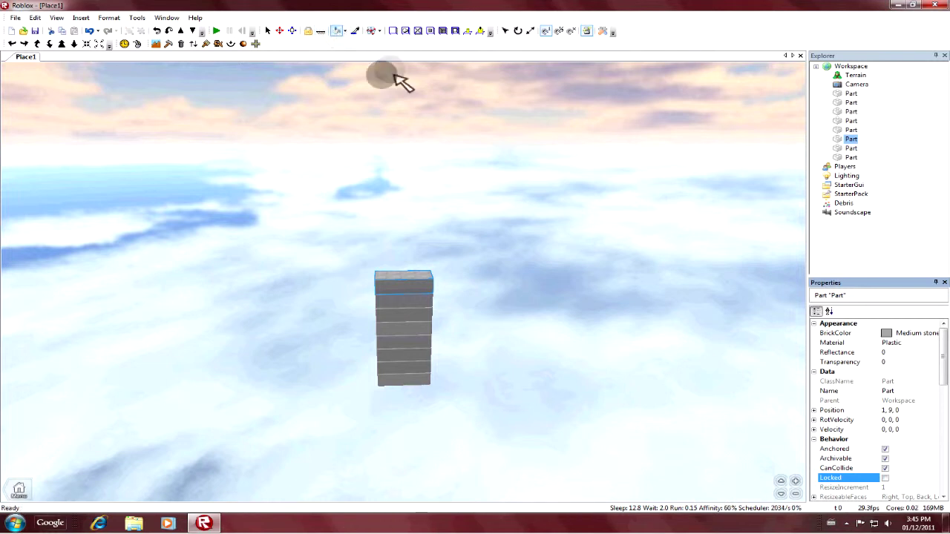
left_click(343, 31)
left_click(378, 132)
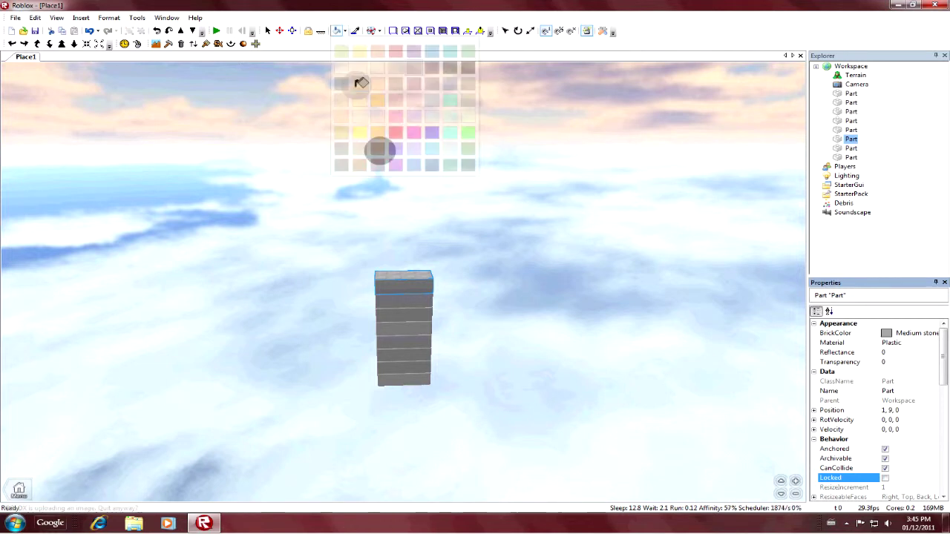
left_click(403, 281)
Step: Sample the grey from the second part with the colour dropper and paint the top part with it
left_click(355, 32)
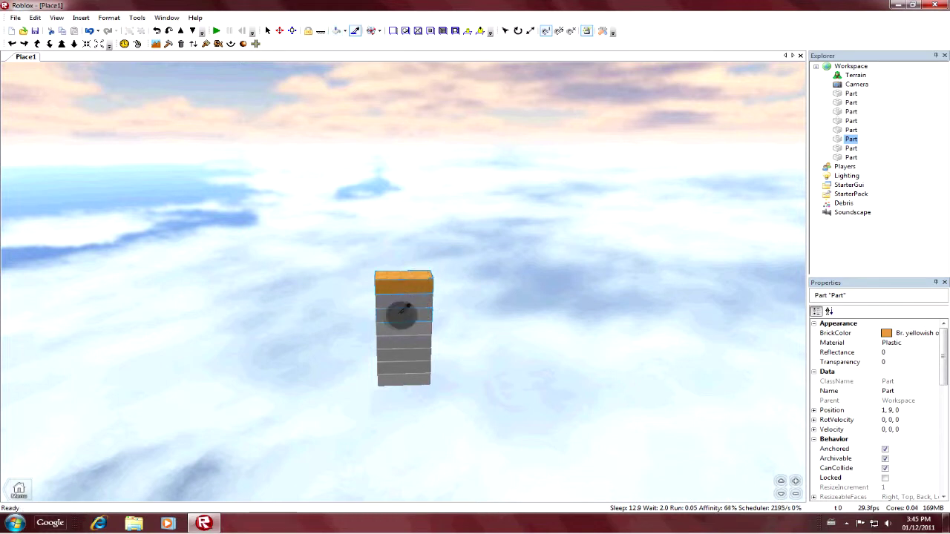
left_click(423, 297)
left_click(394, 280)
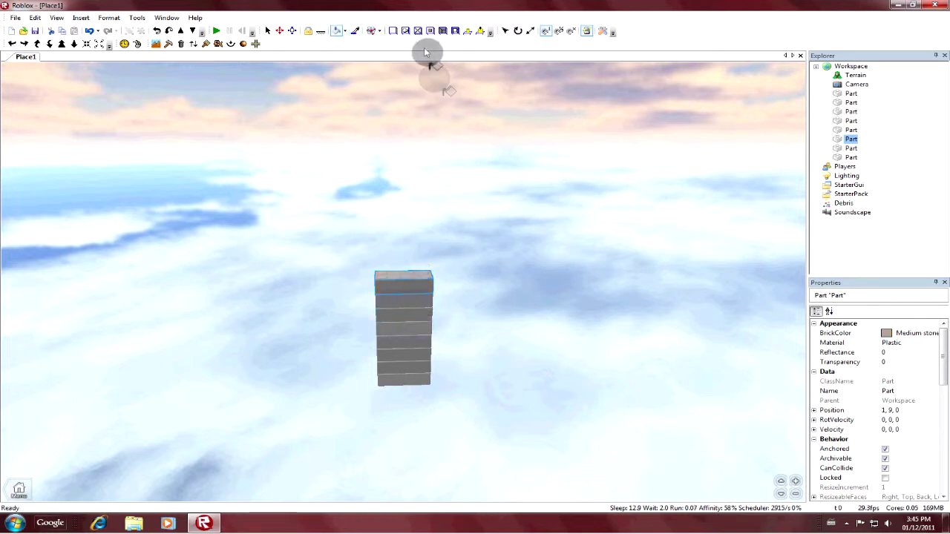
Step: Apply the Wood material to the top part and move it 9 studs sideways off the stack to position -8, 9, 0
left_click(382, 34)
left_click(396, 51)
left_click(416, 280)
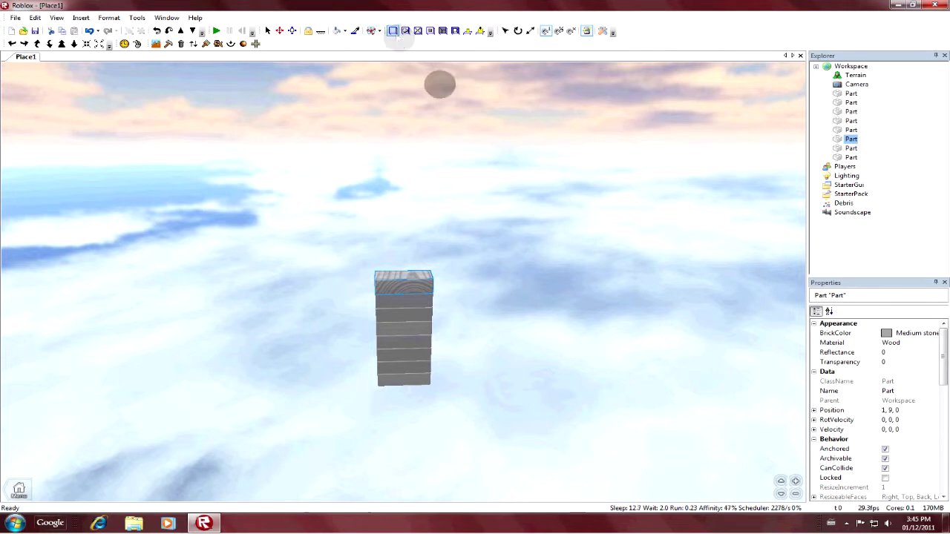
left_click(280, 31)
left_click_drag(329, 290, 223, 276)
Step: Try the Smooth and Glue surface tools on the top face of the remaining stack
left_click(393, 30)
right_click_drag(460, 183, 460, 193)
scroll(438, 391, "up", 3)
left_click_drag(438, 391, 435, 339)
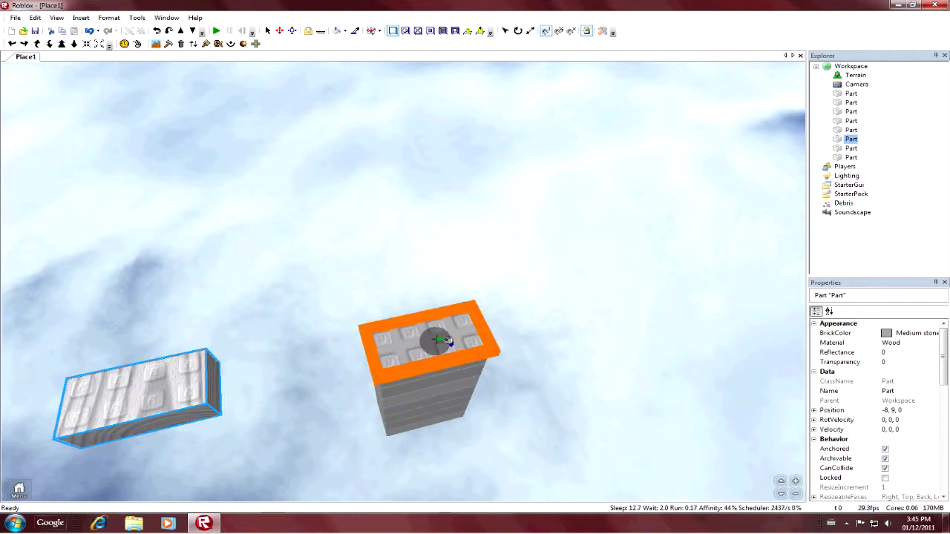
left_click(405, 31)
left_click(431, 338)
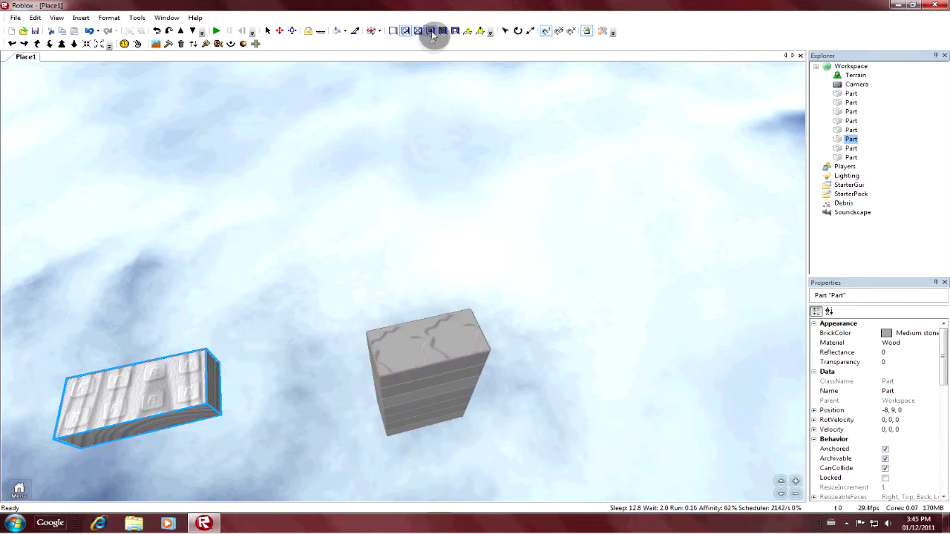
Step: Make the top face of the remaining stack smooth with the Smooth surface tool
left_click(449, 335)
left_click(394, 31)
right_click_drag(451, 158, 483, 93)
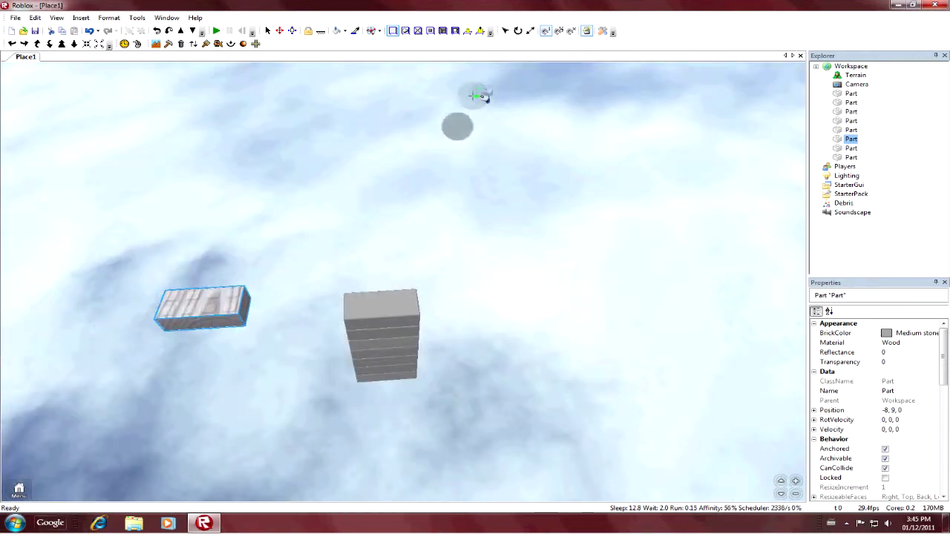
Step: Set the wooden part's BottomSurface and TopSurface properties to Smooth
left_click_drag(941, 375, 944, 483)
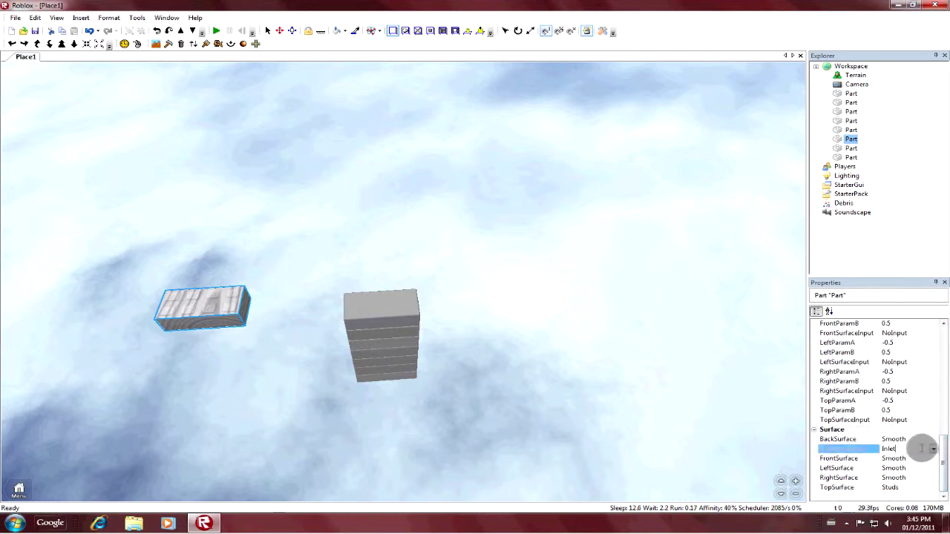
left_click(930, 449)
left_click(889, 365)
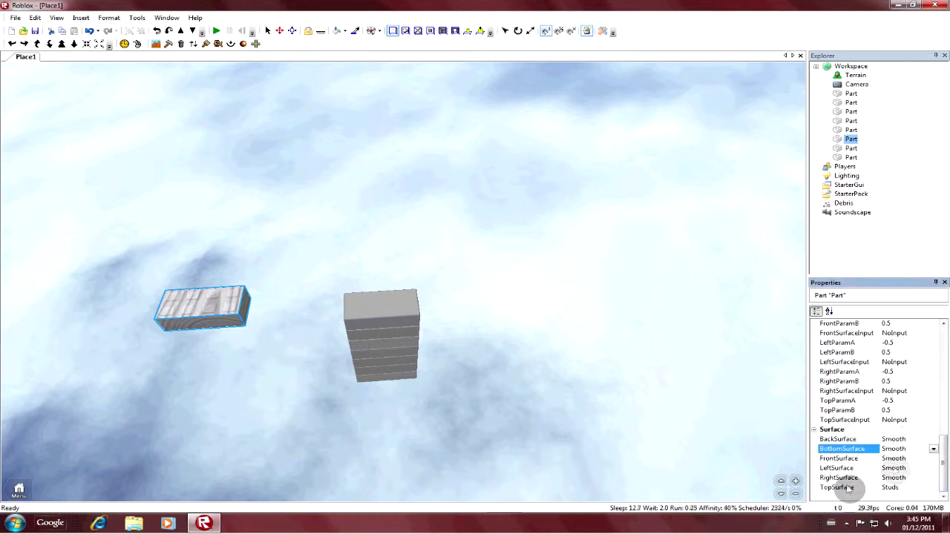
left_click(909, 487)
left_click(935, 491)
left_click(925, 367)
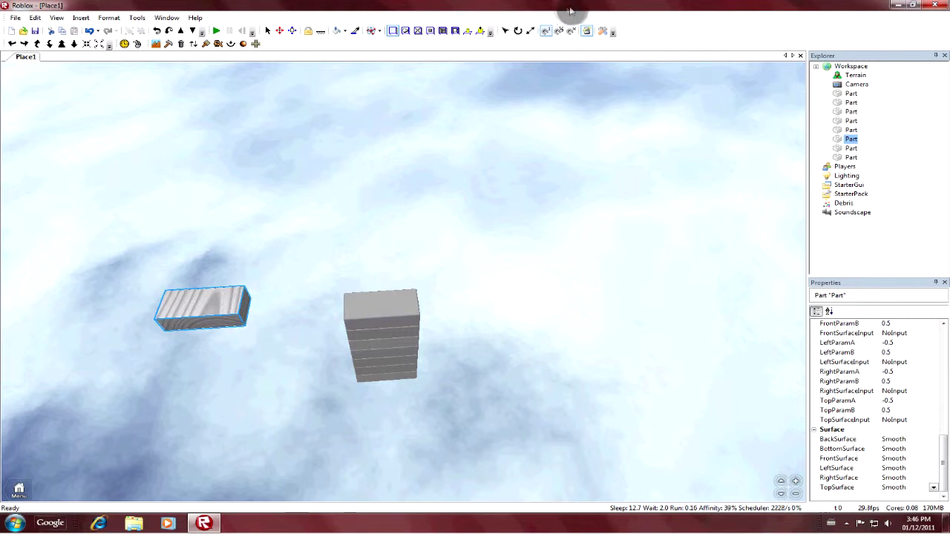
Step: Open the toolbox and show the Free Models in the inventory
left_click(603, 32)
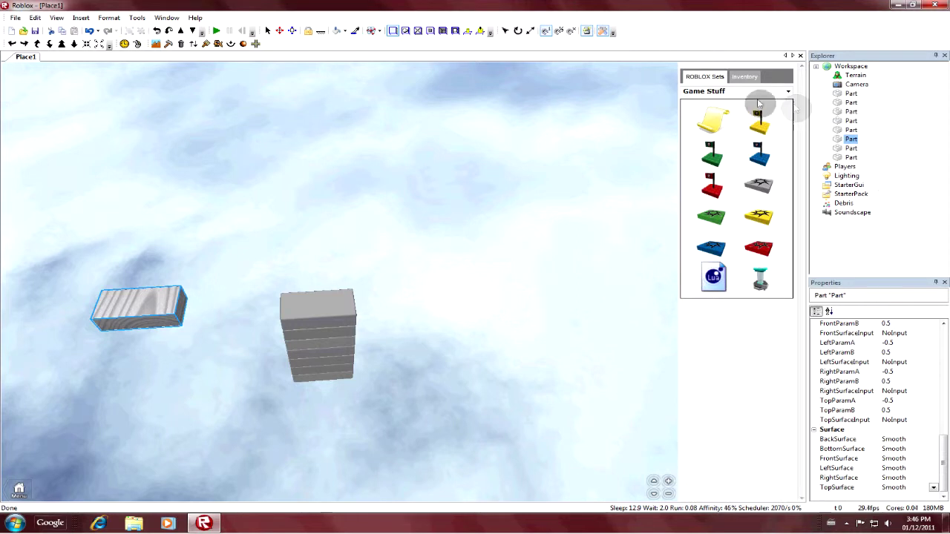
left_click(746, 77)
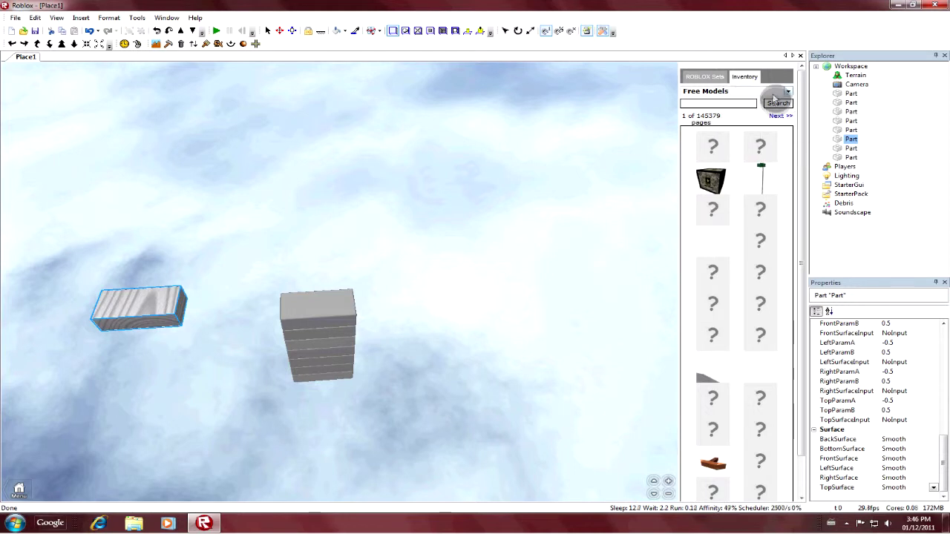
Step: Show the Free Decals in the toolbox inventory and switch back to the ROBLOX Sets
left_click(744, 107)
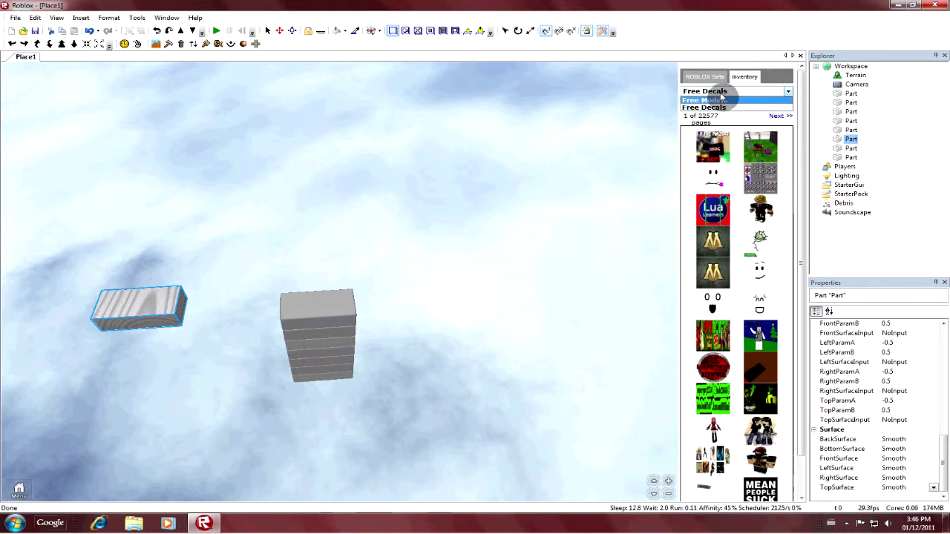
left_click(701, 77)
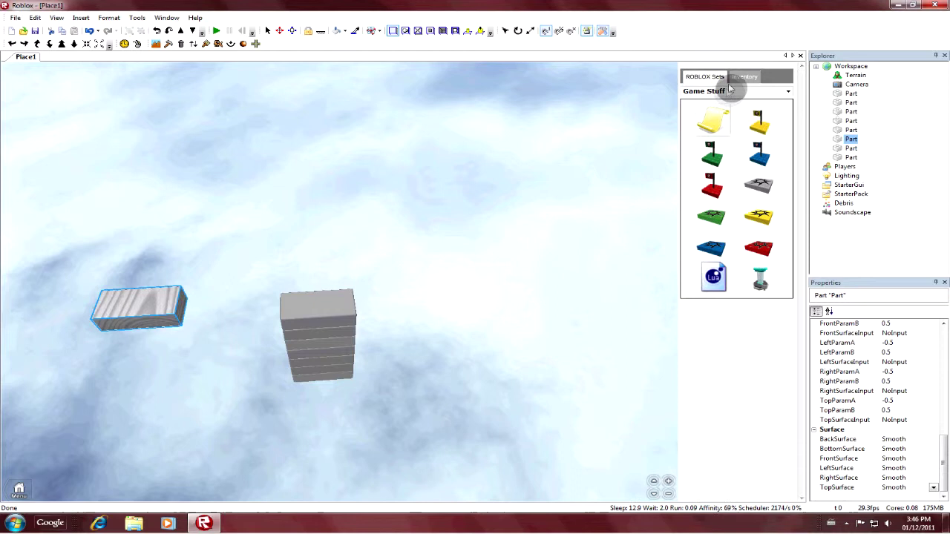
left_click(714, 277)
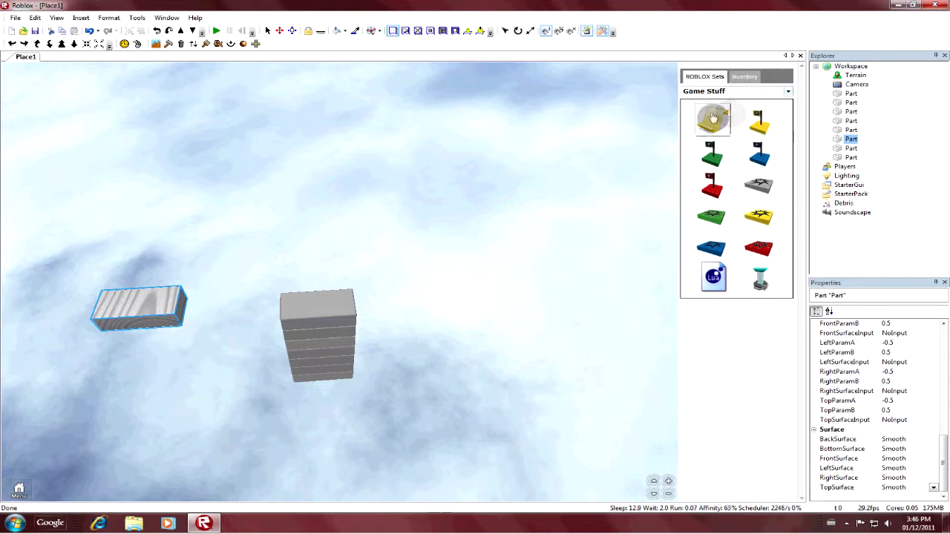
Step: Browse the Baseplates, Weapons and Vehicles sets, return to Game Stuff, and close the toolbox
left_click(735, 92)
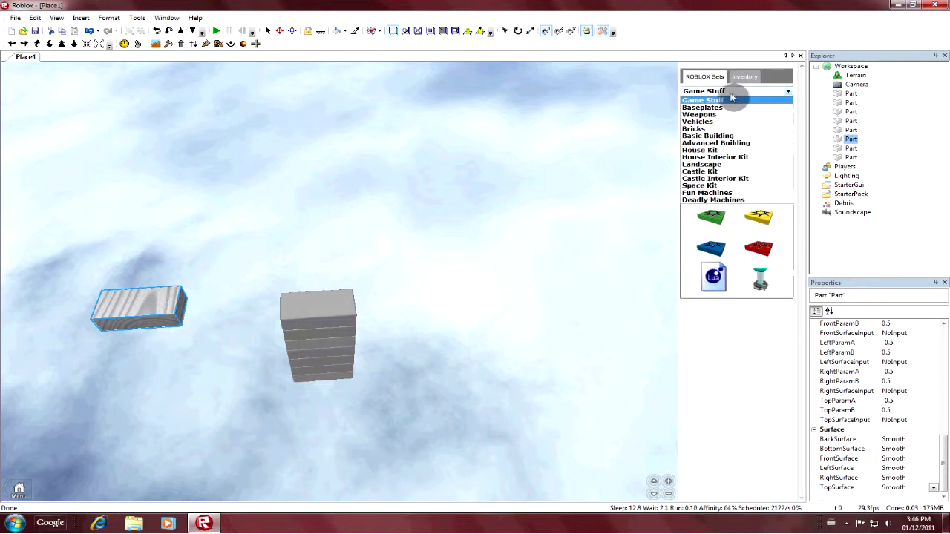
left_click(701, 108)
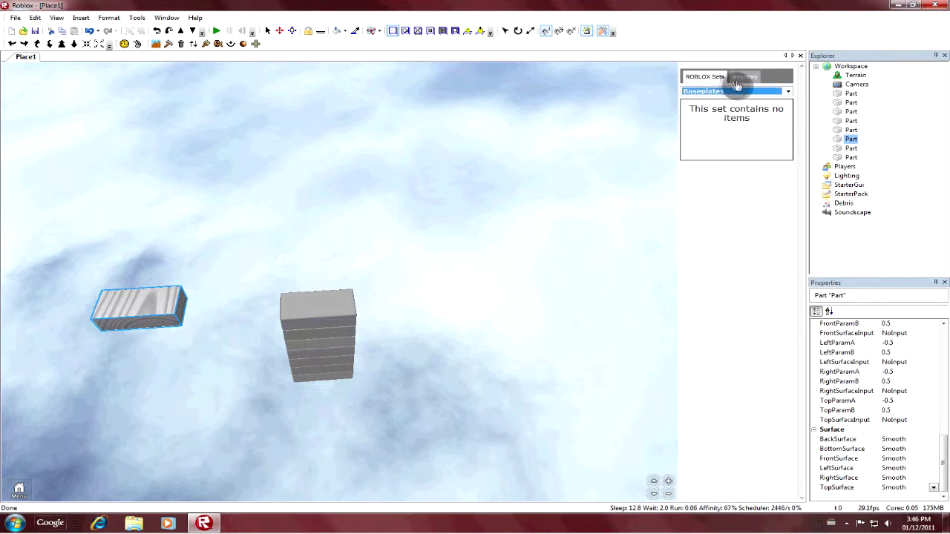
left_click(750, 92)
left_click(724, 115)
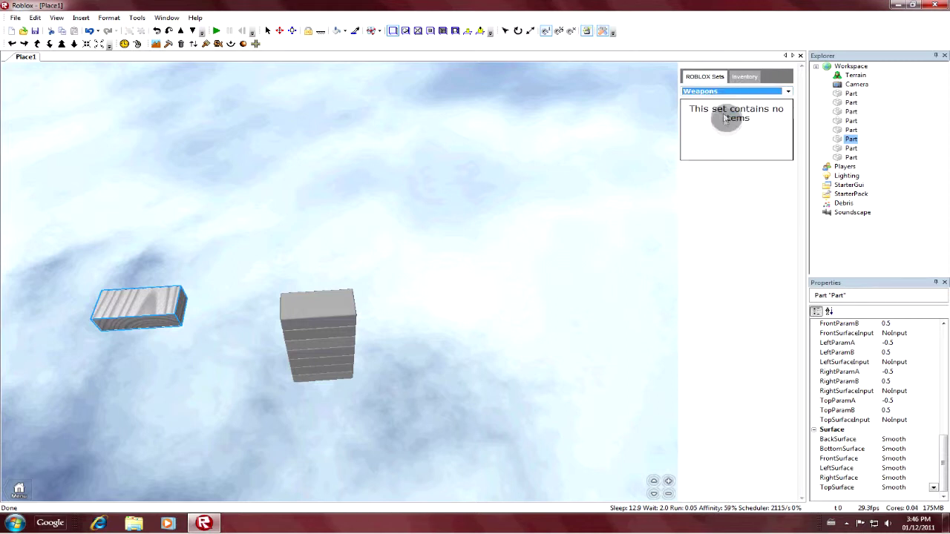
left_click(731, 91)
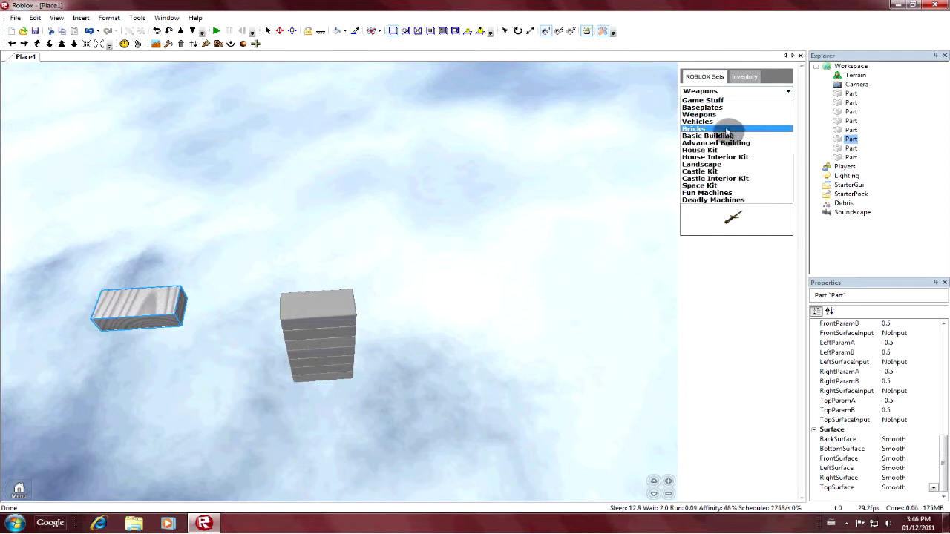
left_click(720, 122)
left_click(742, 91)
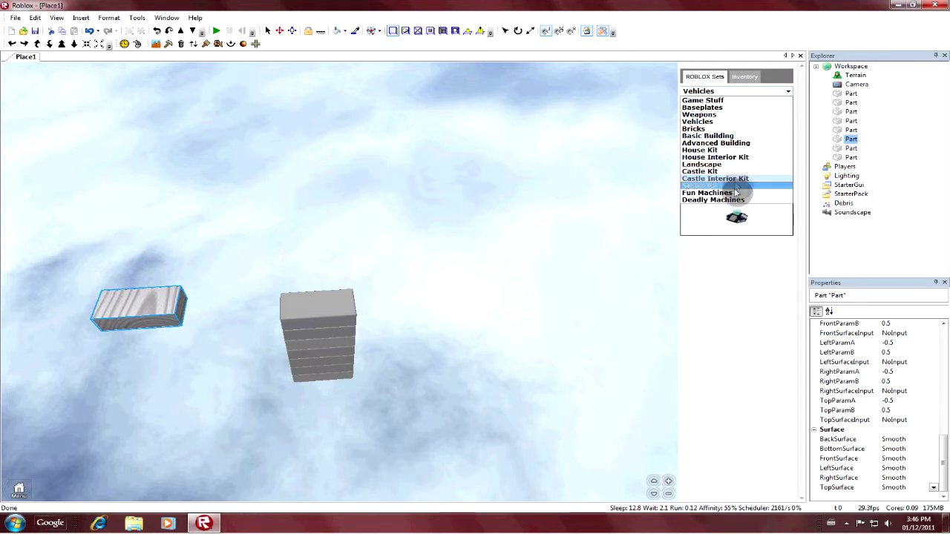
left_click(727, 100)
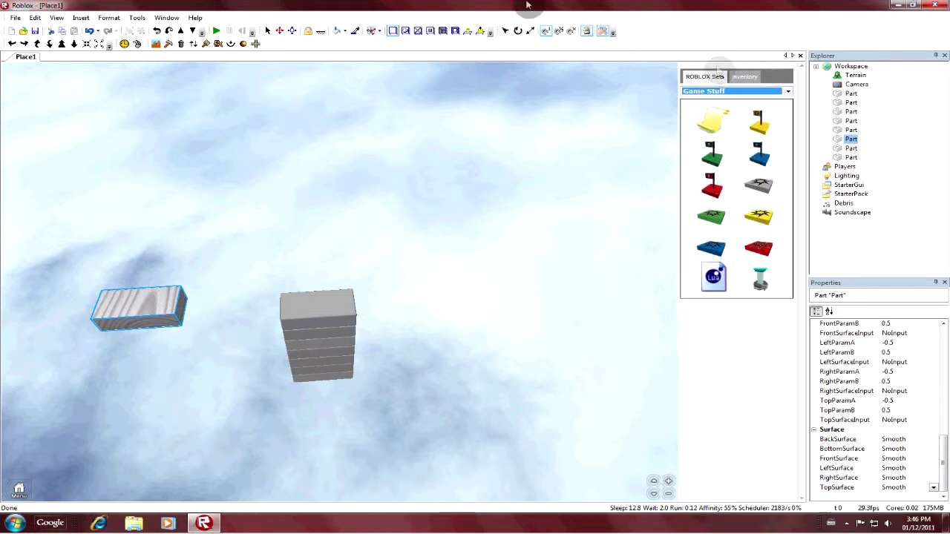
left_click(604, 33)
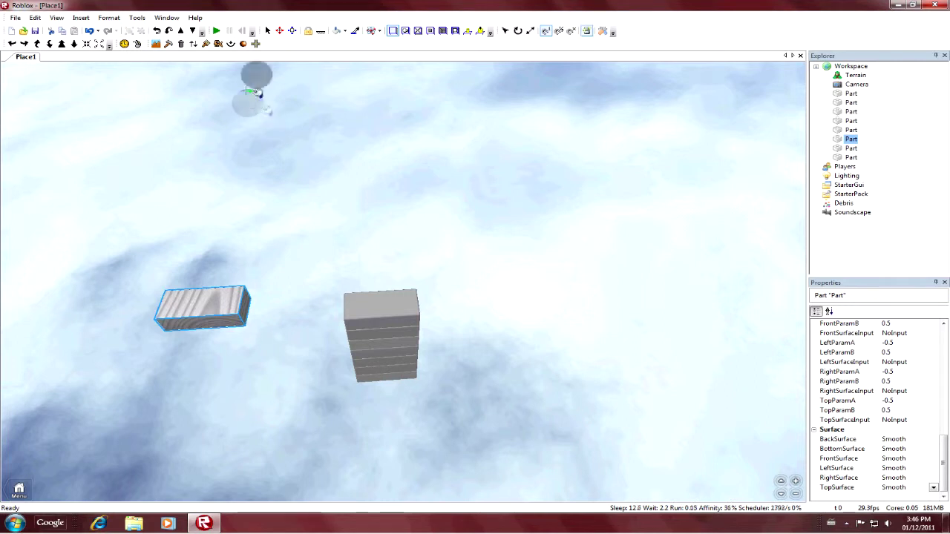
Step: Try the camera tools by turning the view twice and centring it on the wooden part
left_click(23, 45)
left_click(23, 45)
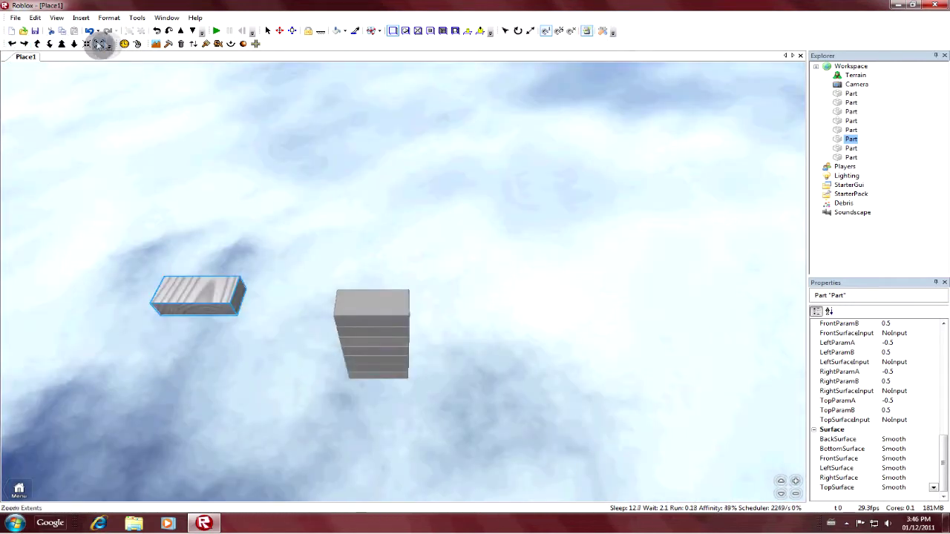
left_click(86, 45)
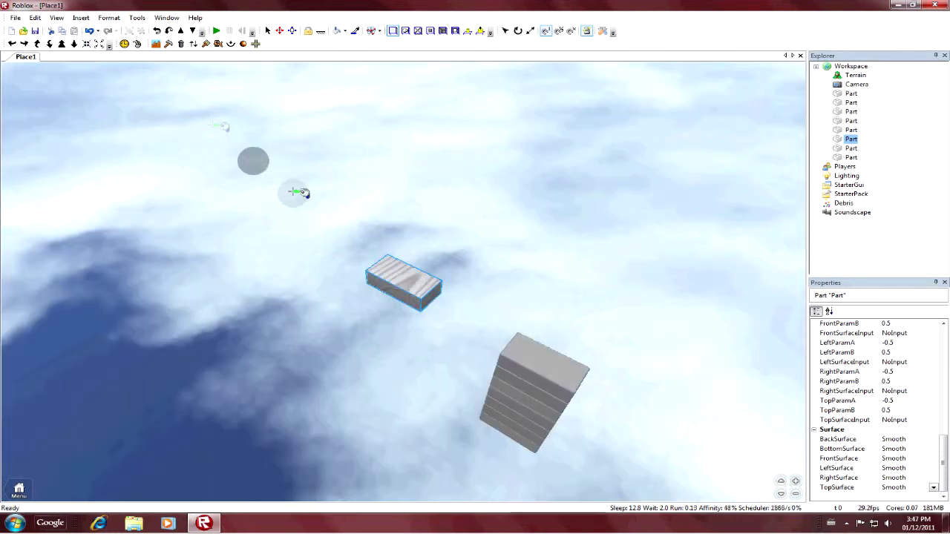
right_click_drag(300, 171, 316, 177)
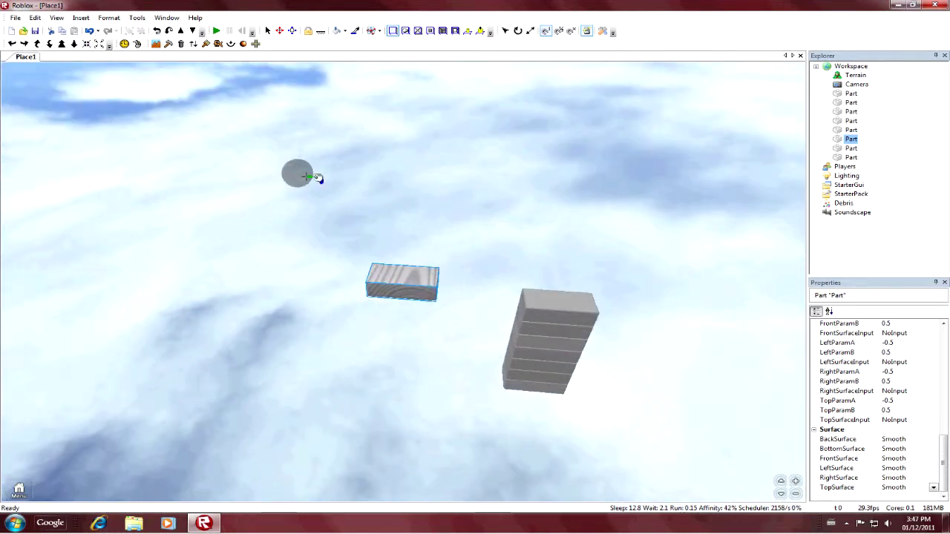
Step: Show the time-of-day control, try a night setting, and set the Time of Day to 12:40:00
left_click(125, 44)
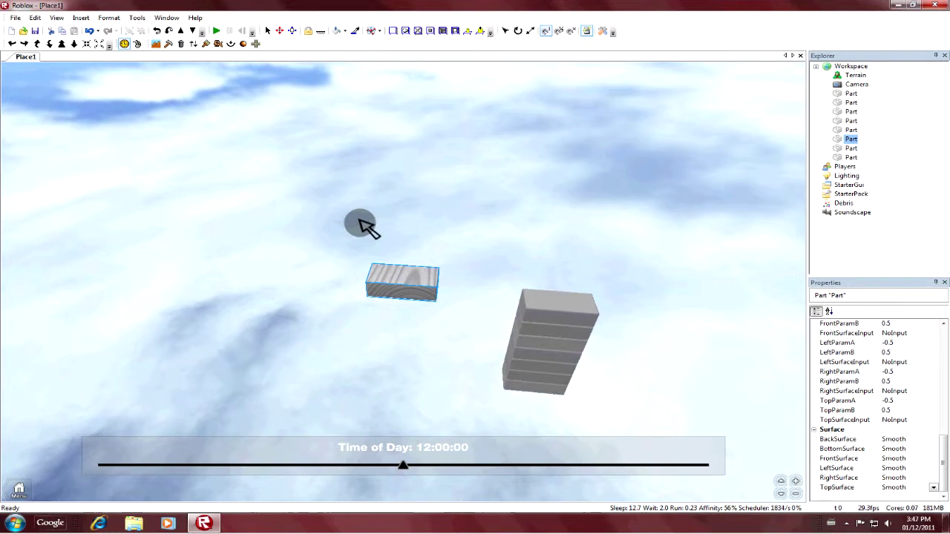
right_click_drag(365, 222, 212, 81)
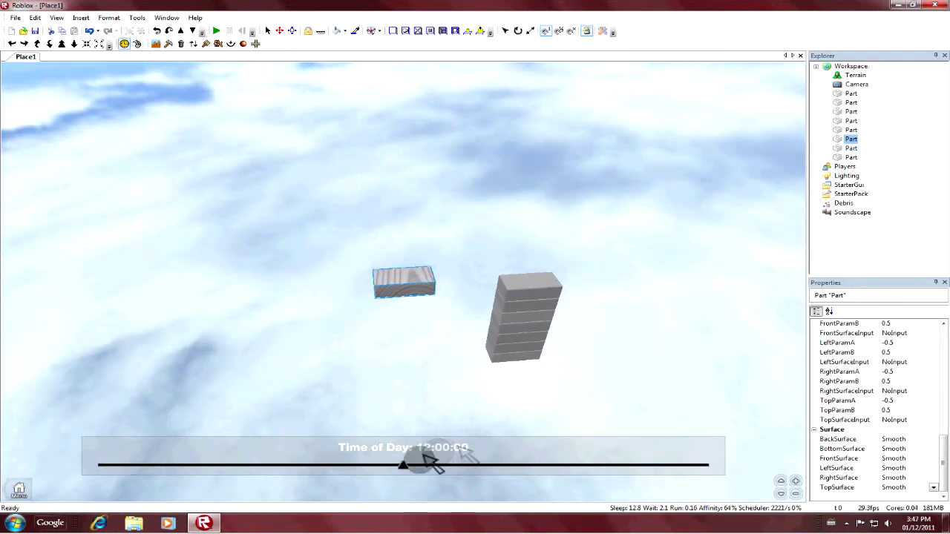
left_click_drag(401, 466, 158, 442)
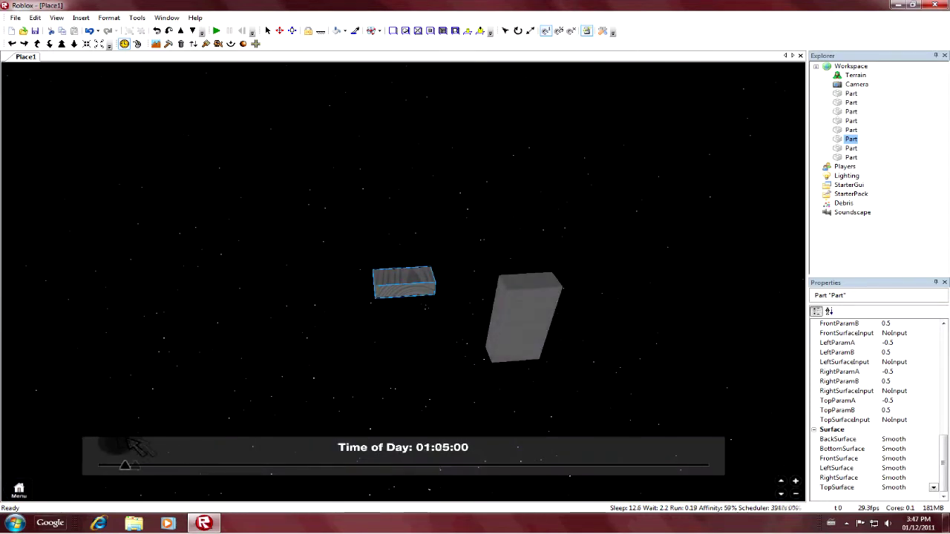
left_click_drag(85, 449, 421, 451)
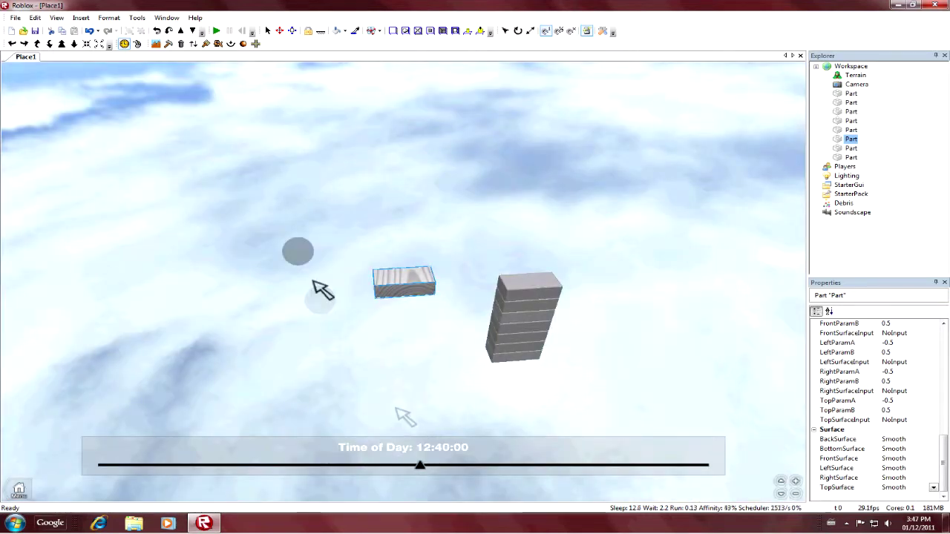
Step: Show the input and coordinates read-out and examine the world, terrain and screen coordinates at different points
left_click(137, 45)
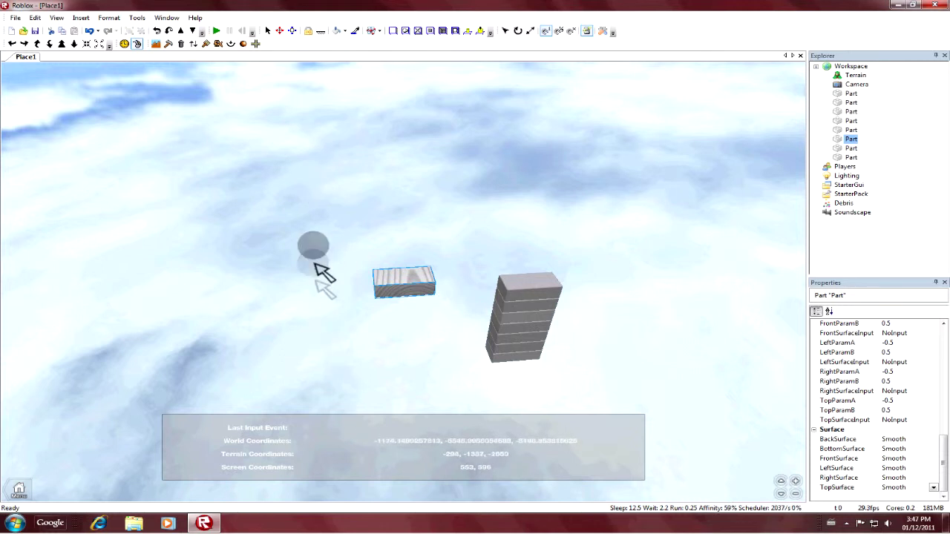
left_click(466, 239)
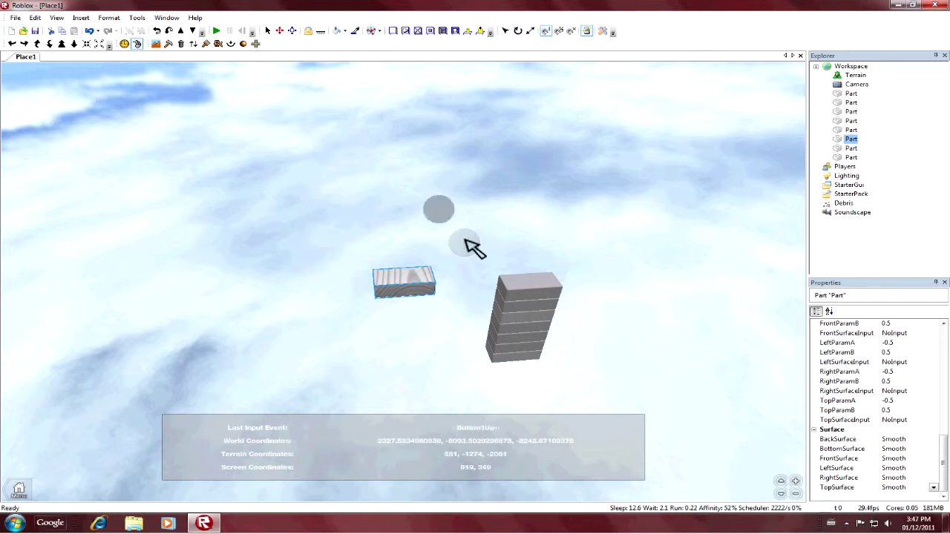
right_click_drag(370, 162, 370, 162)
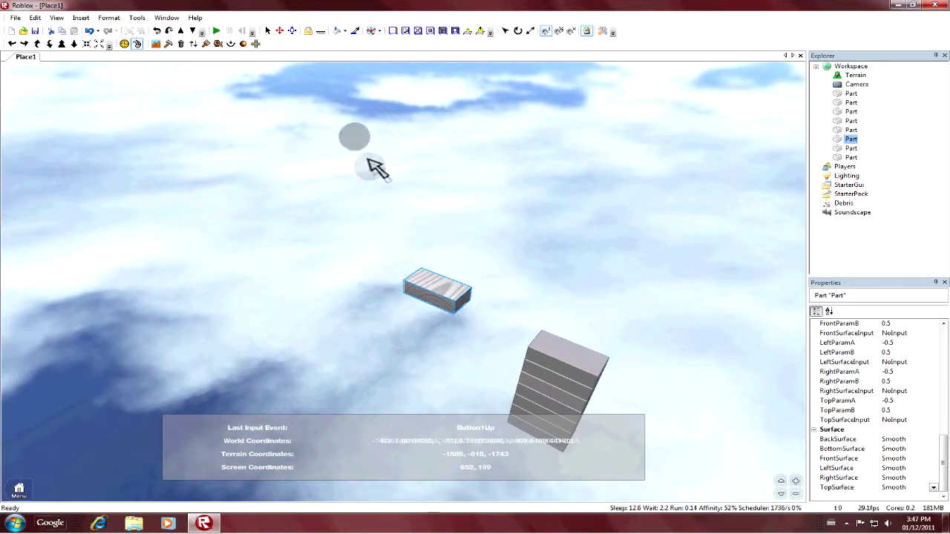
Step: Open the Terrain Generation settings, examine the offset, size, amplitude and frequency options, and close them without generating terrain
left_click(154, 44)
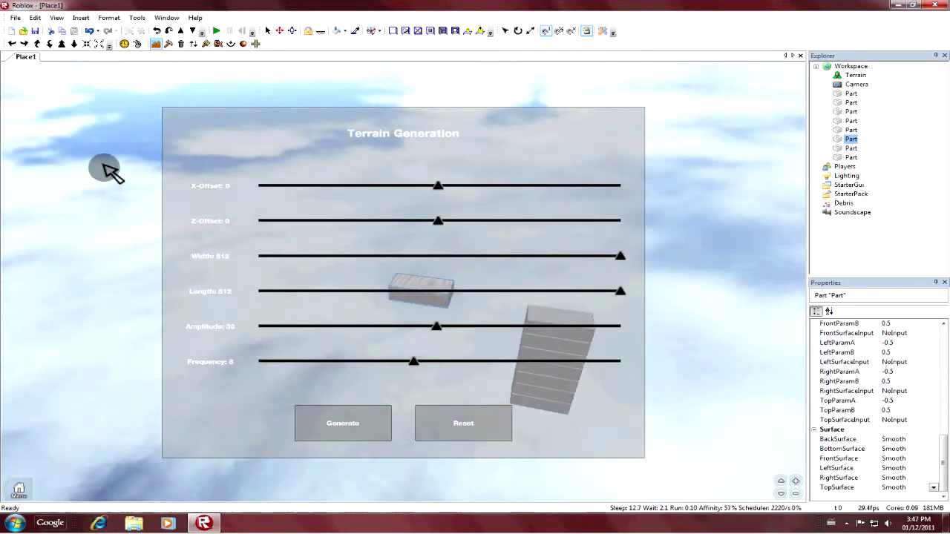
right_click_drag(108, 171, 85, 212)
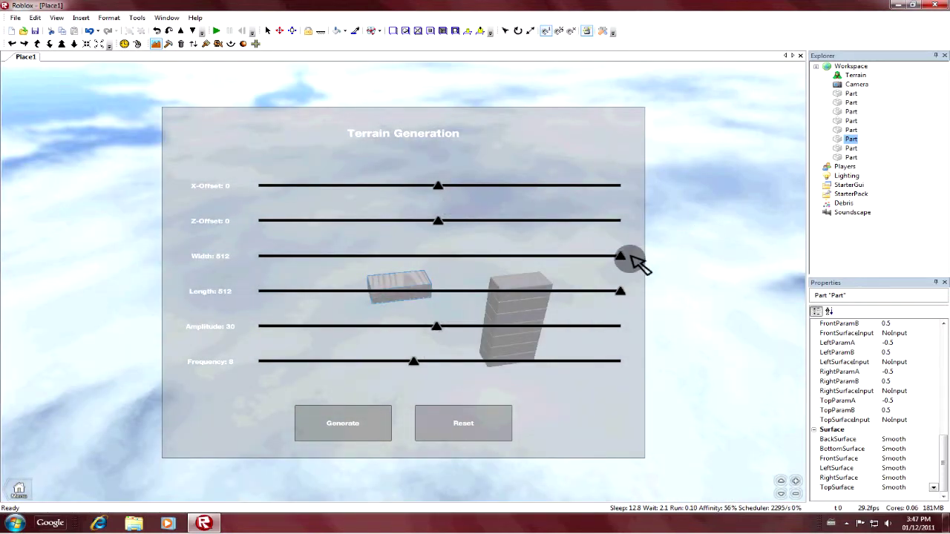
mouse_move(673, 240)
right_mouse_down()
mouse_move(680, 282)
mouse_move(228, 100)
right_mouse_up()
left_click(156, 44)
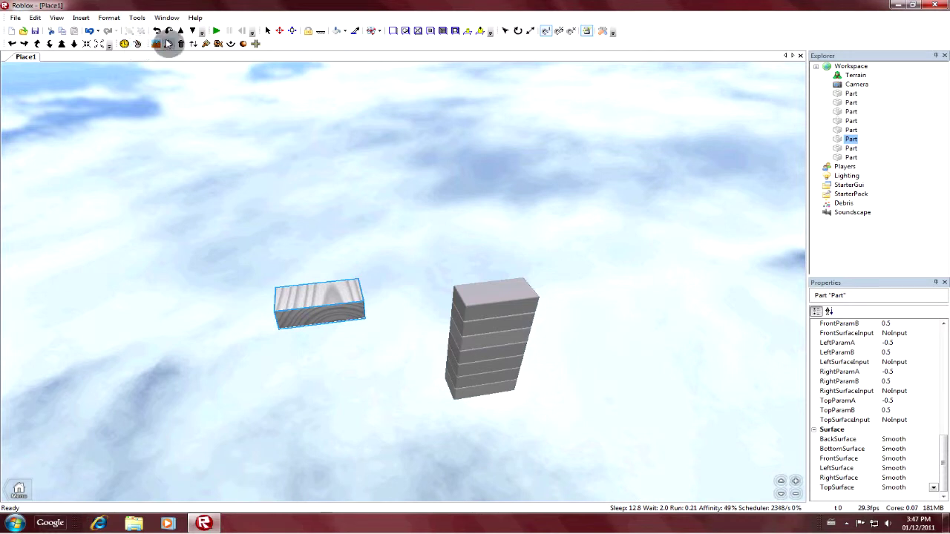
Step: Test-run the place with the wooden part beside the stack and reset the simulation
scroll(347, 111, "down", 3)
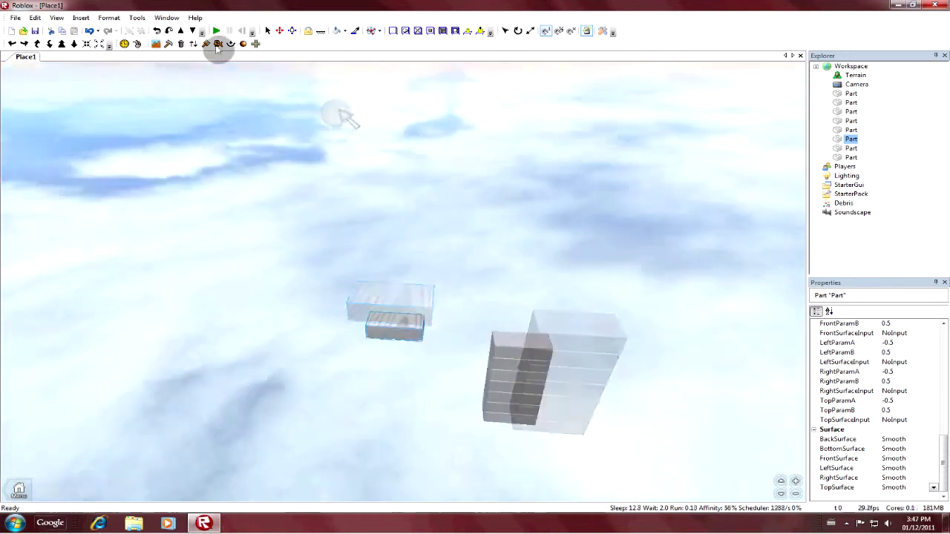
left_click(217, 31)
left_click(243, 33)
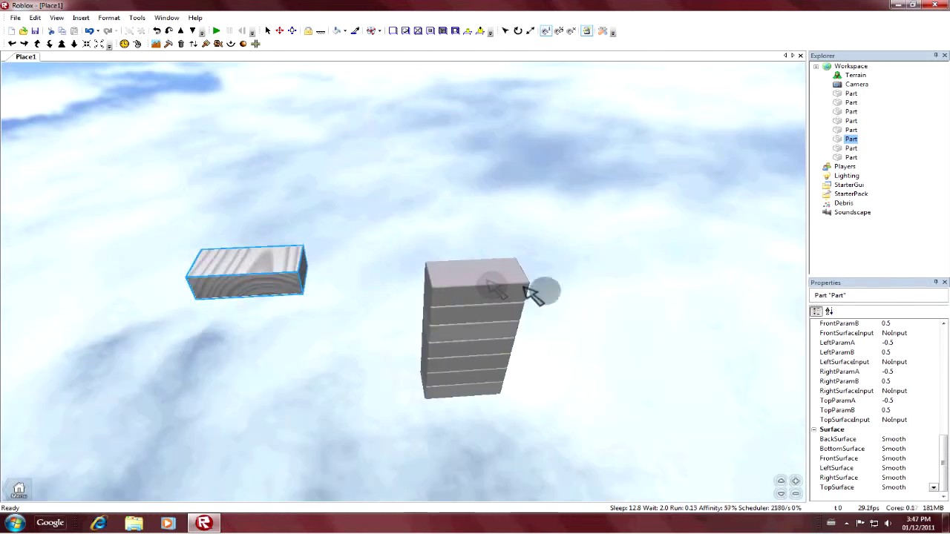
scroll(547, 290, "down", 5)
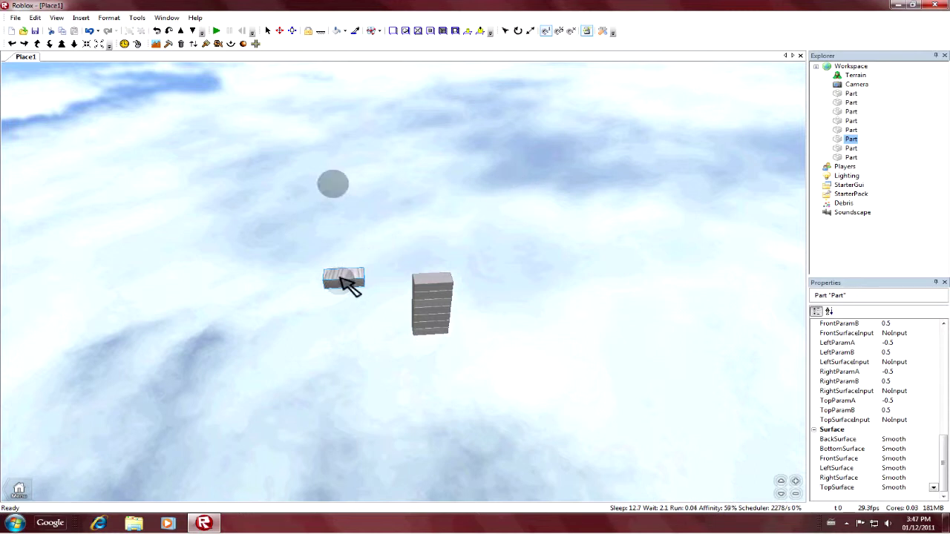
Step: Move the wooden part onto the top of the grey stack, and run and reset the simulation
left_click(279, 31)
left_click_drag(392, 274, 484, 278)
left_click(217, 32)
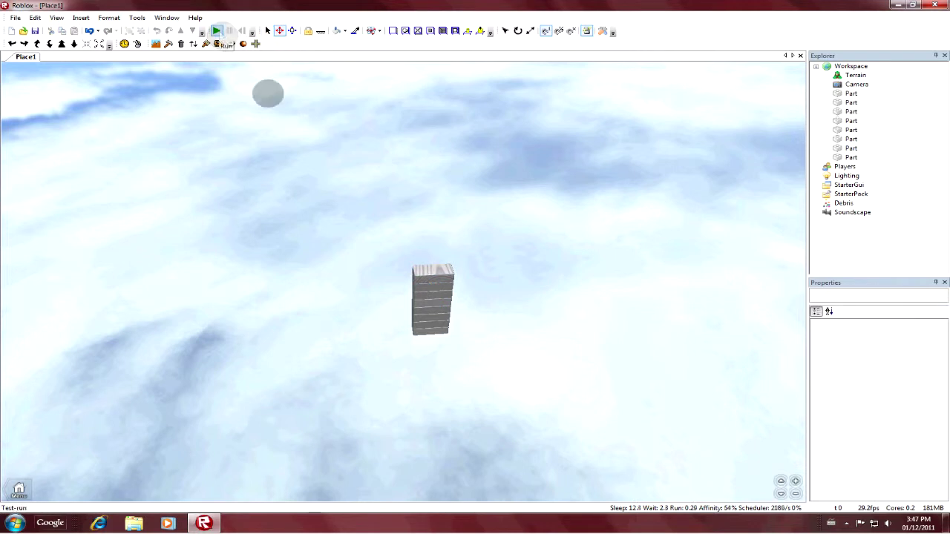
left_click(242, 31)
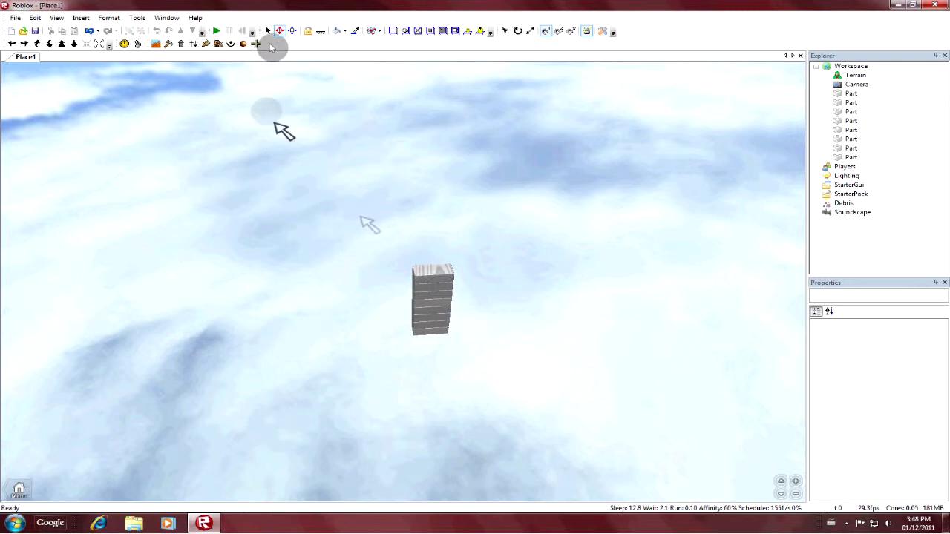
Step: Resize the wooden part on top of the stack into a wide, long platform overhanging the parts beneath
left_click(293, 34)
left_click(428, 273)
left_click_drag(438, 297, 445, 355)
left_click_drag(427, 255, 386, 225)
left_click_drag(385, 274, 356, 273)
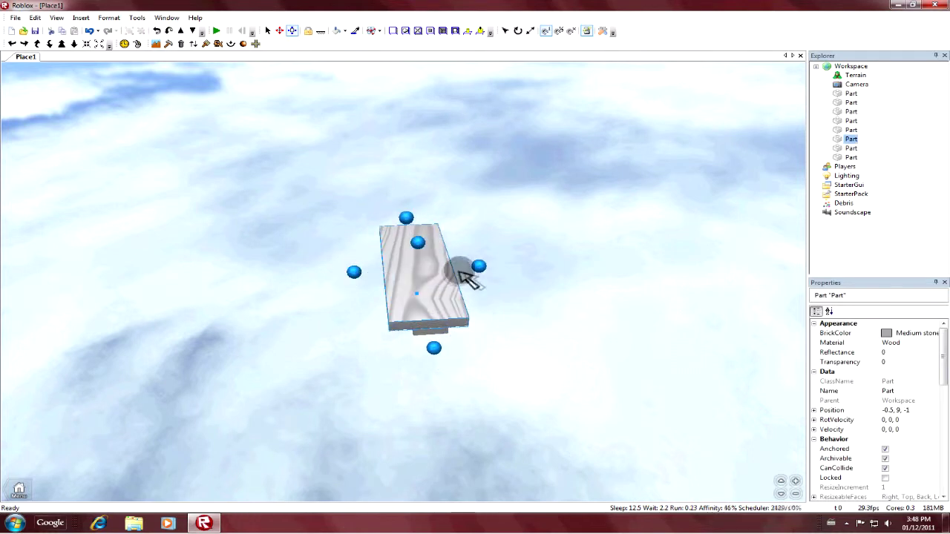
left_click_drag(480, 268, 512, 266)
left_click(466, 155)
Step: Start a solo play test of the place and look around the character on the wooden platform
left_click(137, 17)
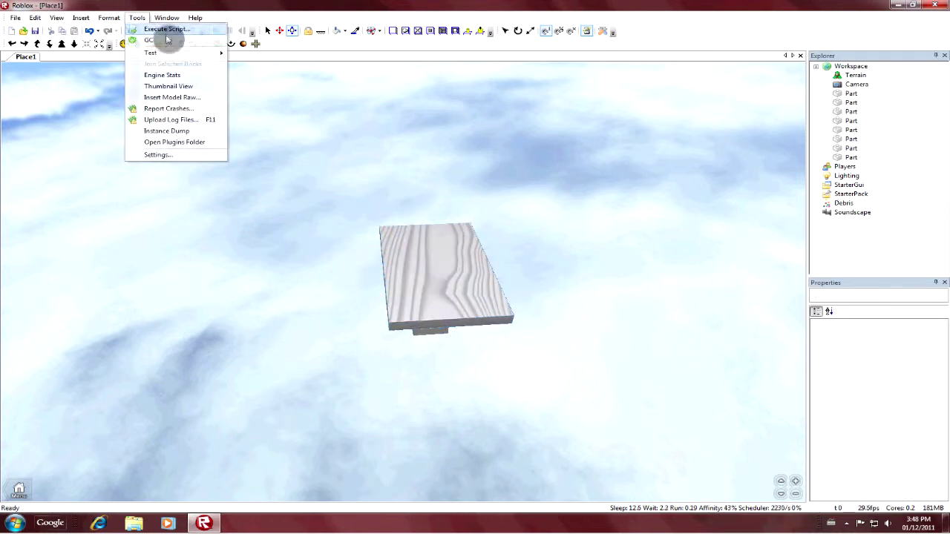
mouse_move(225, 53)
left_click(275, 56)
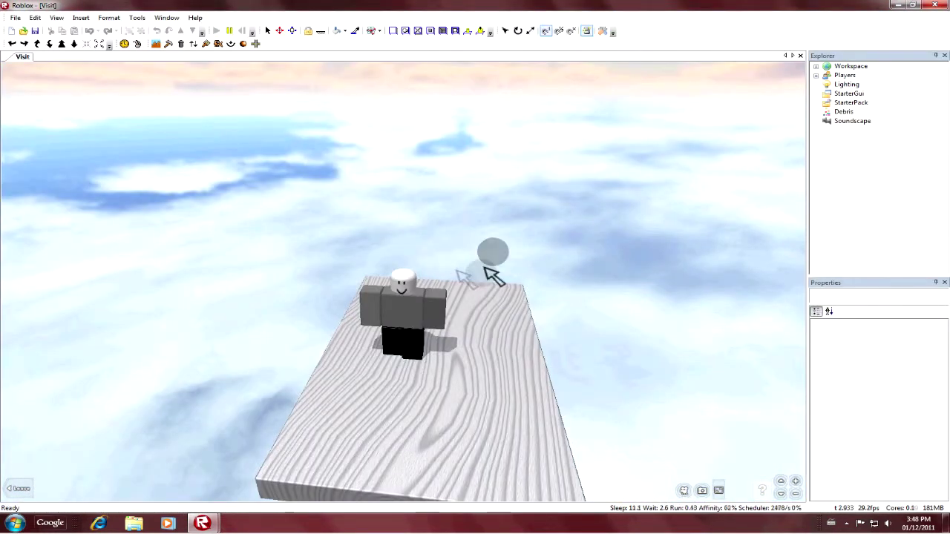
right_click_drag(484, 269, 423, 213)
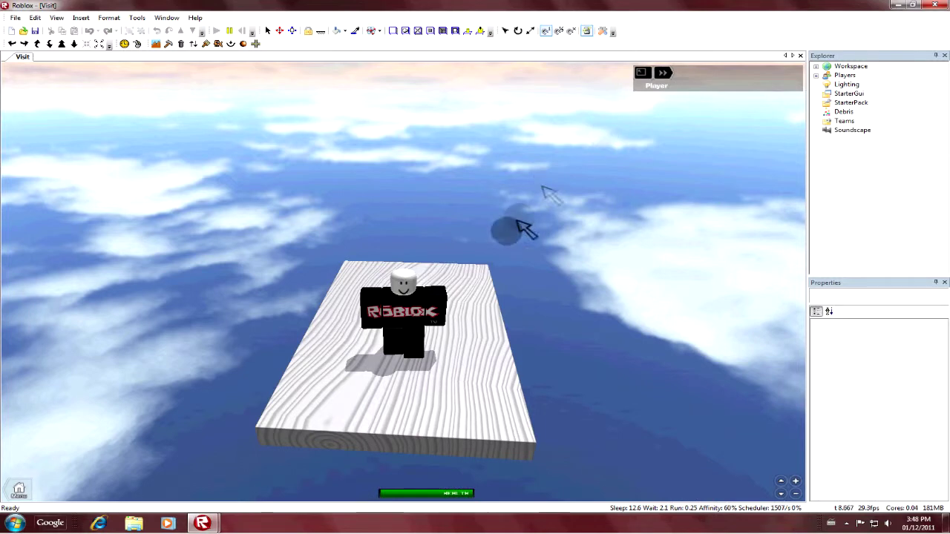
right_click_drag(462, 305, 461, 306)
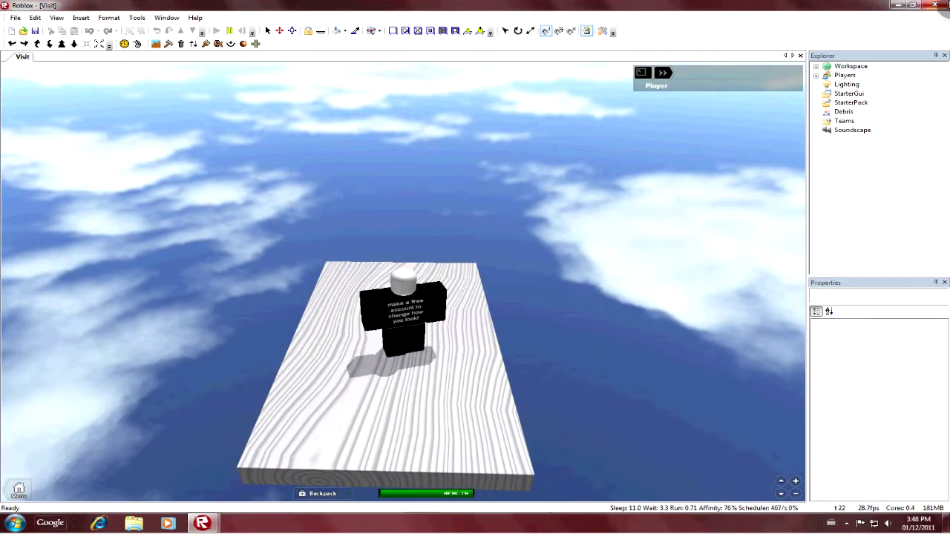
Step: Close the Visit play test without saving its changes and return to Place1
left_click(933, 5)
left_click(484, 285)
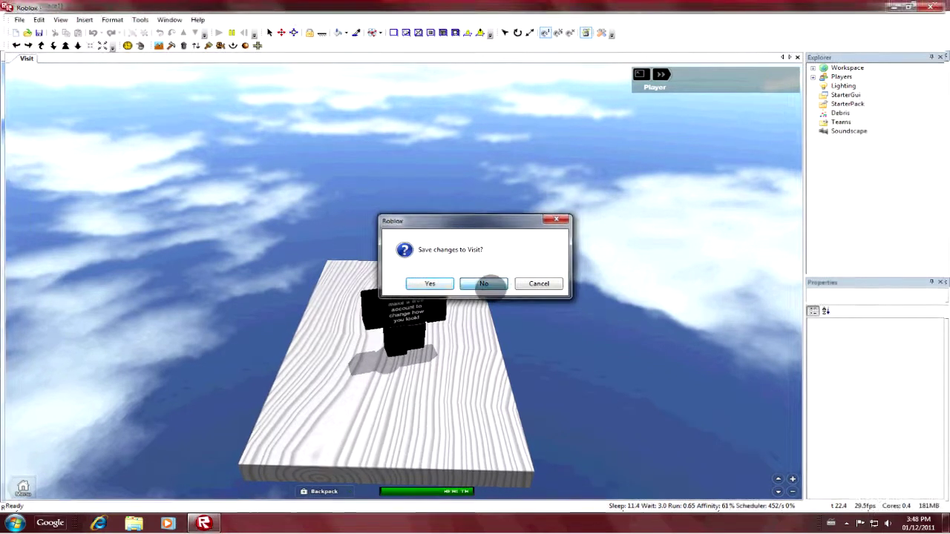
left_click(291, 315)
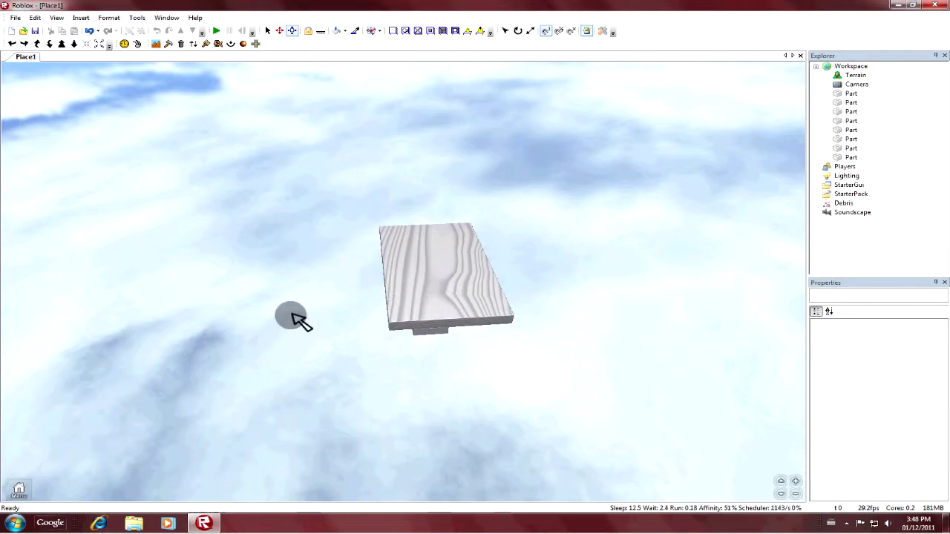
Step: Show the Output window and reduce its height to leave more room for the 3D view
left_click(86, 17)
left_click(59, 18)
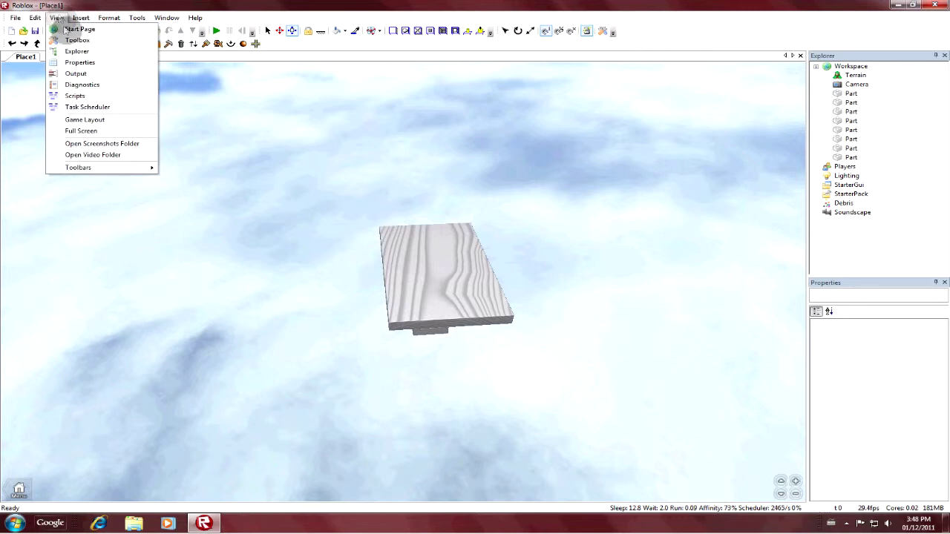
left_click(75, 74)
left_click(146, 407)
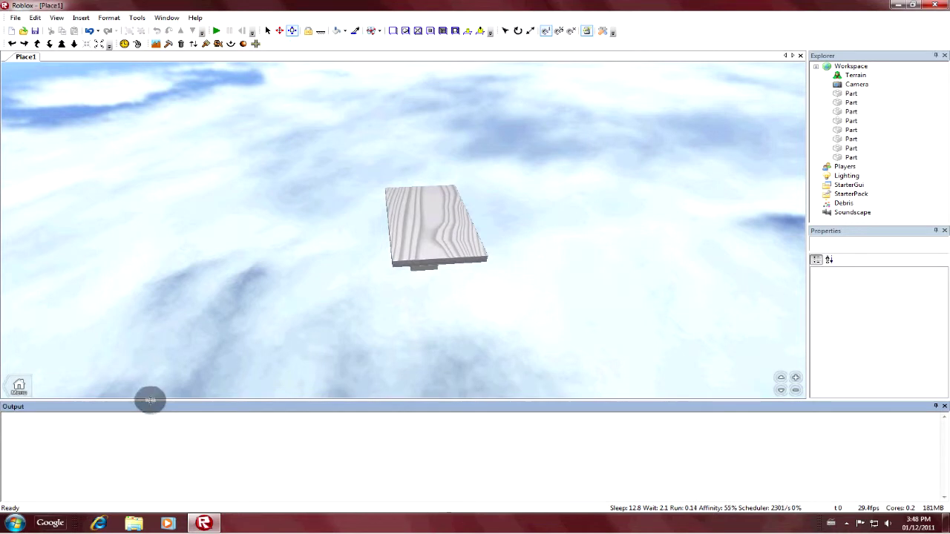
left_click_drag(153, 401, 149, 420)
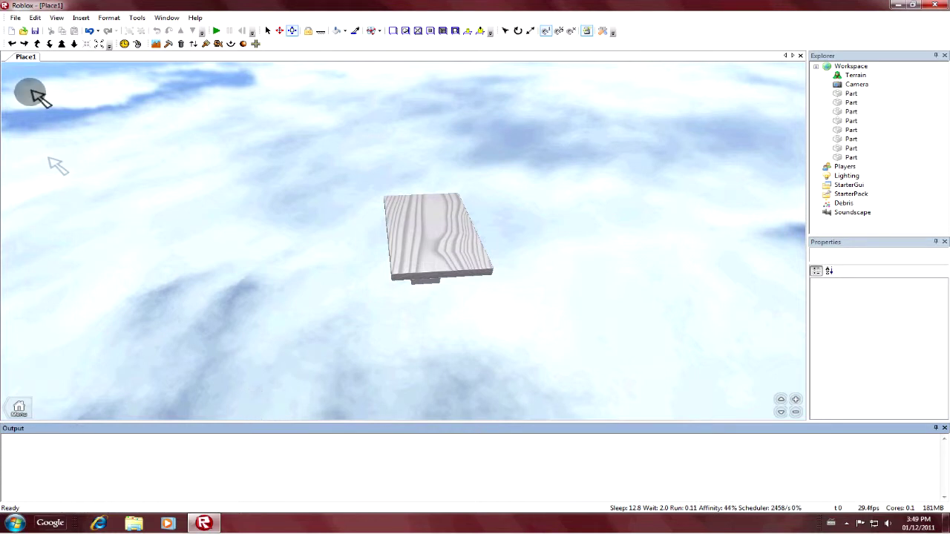
Step: Start publishing the place to ROBLOX to view the login window, and close it without logging in
left_click(20, 18)
mouse_move(38, 18)
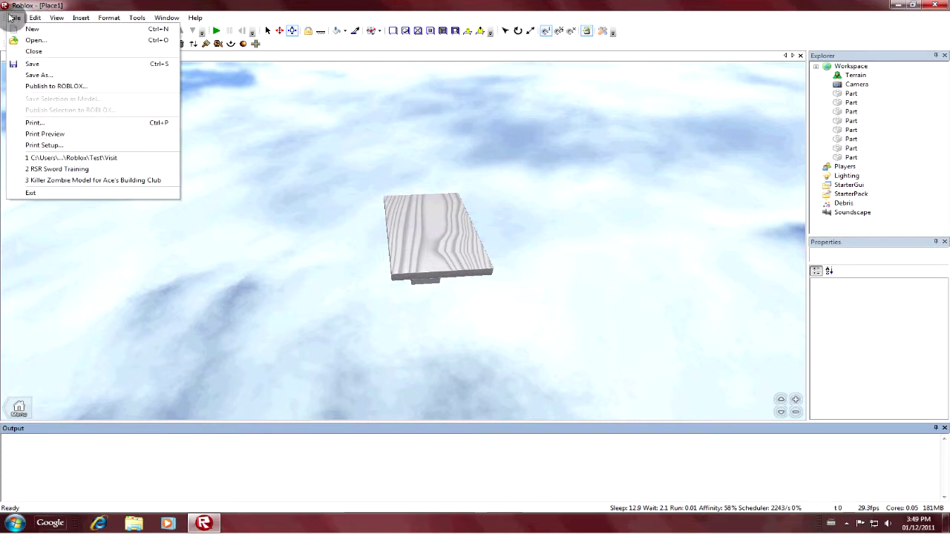
left_click(78, 87)
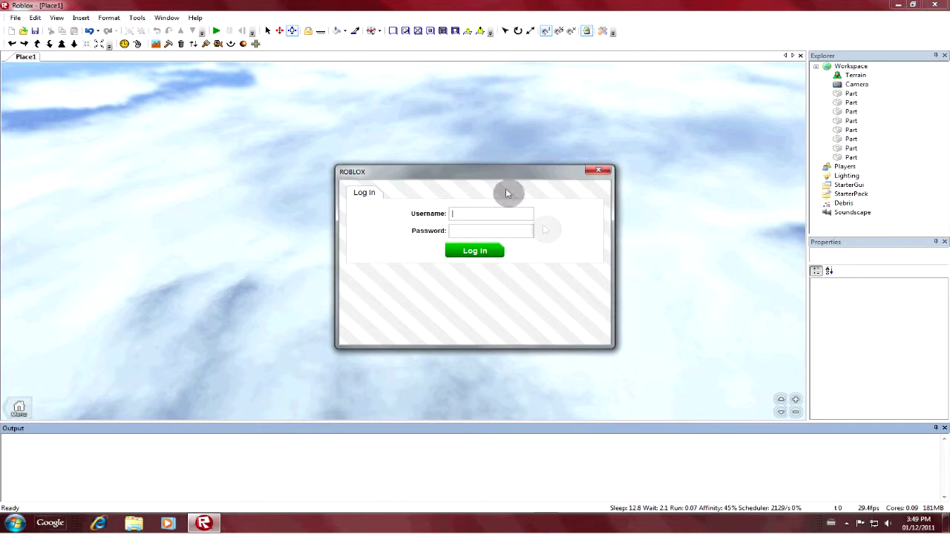
left_click(600, 171)
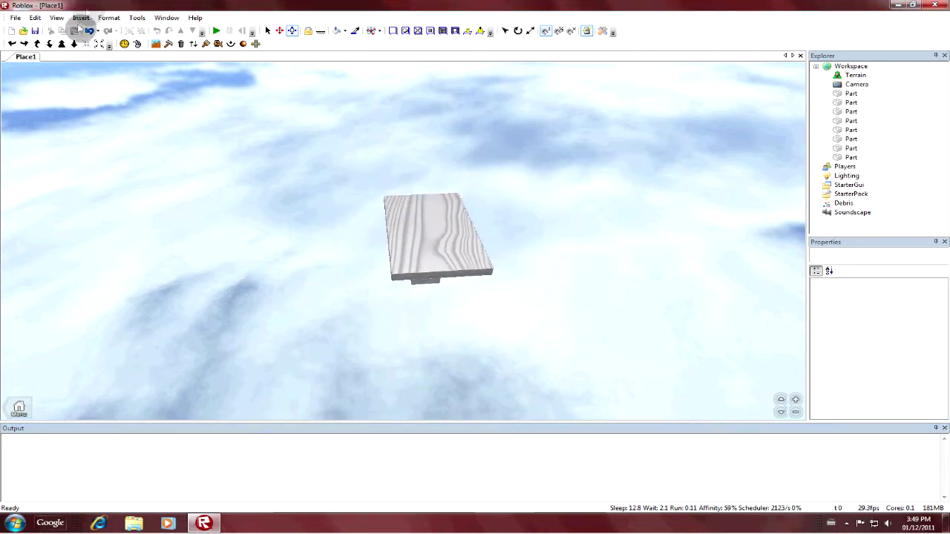
Step: Look at the Insert commands and the Roblox Games web page, and close the page to return to Place1
left_click(37, 17)
mouse_move(55, 18)
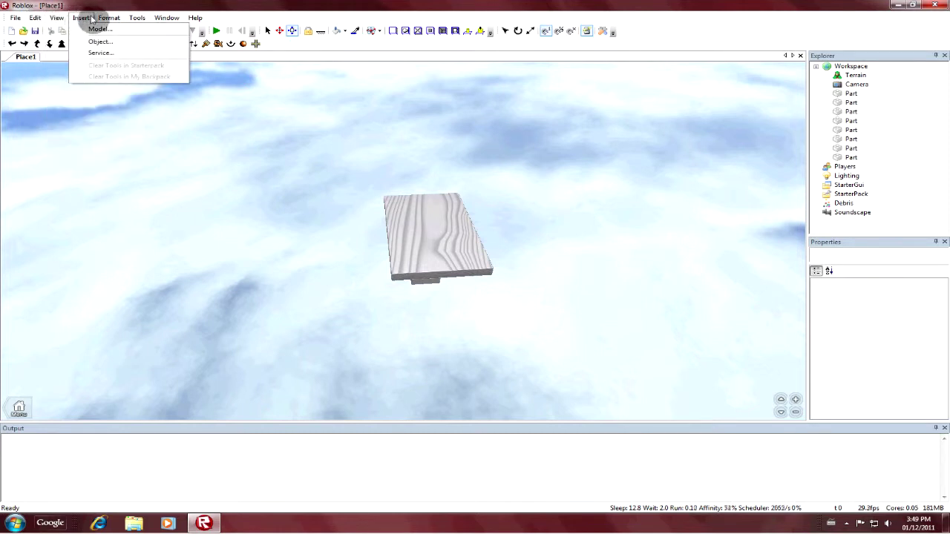
left_click(78, 28)
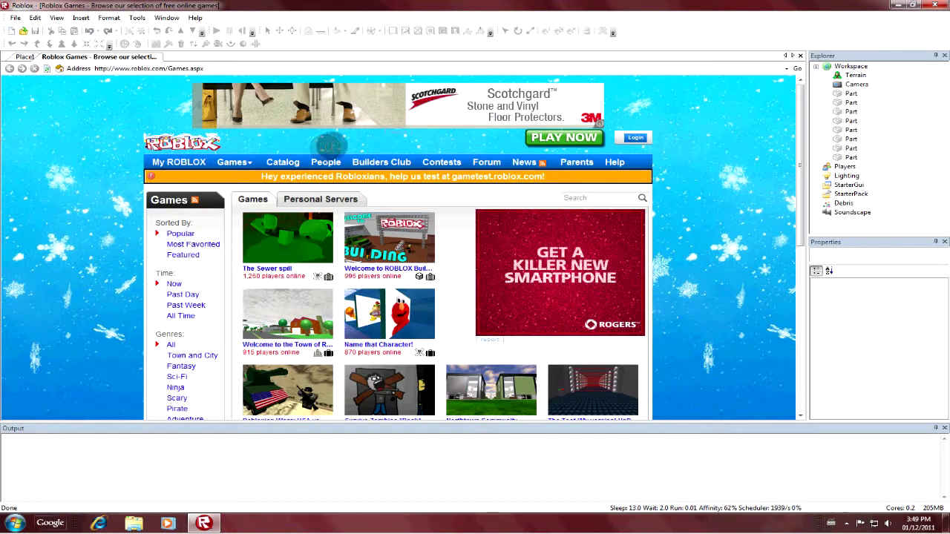
left_click(800, 55)
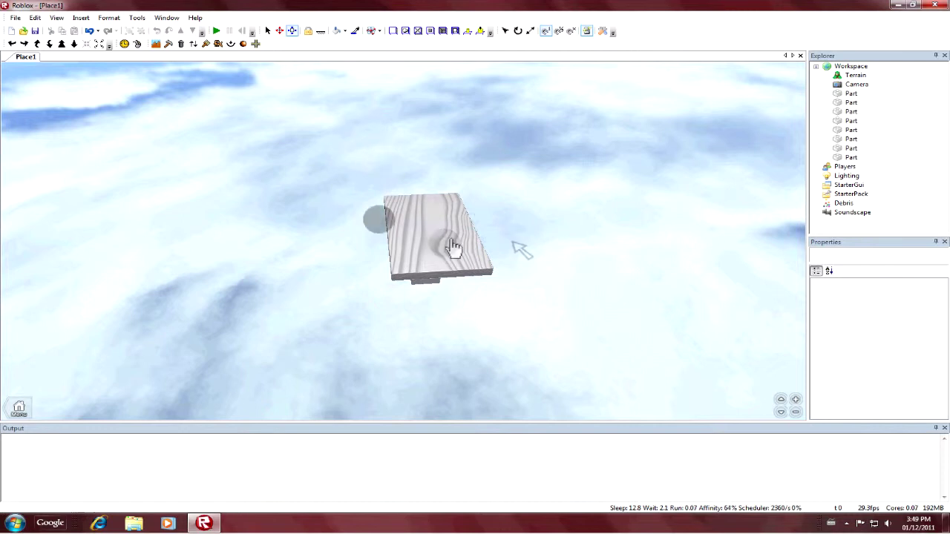
Step: View the wooden platform from another angle and minimize the program window to show the desktop
mouse_move(530, 223)
right_mouse_down()
mouse_move(544, 241)
mouse_move(536, 236)
right_mouse_up()
left_click(412, 246)
left_click(500, 171)
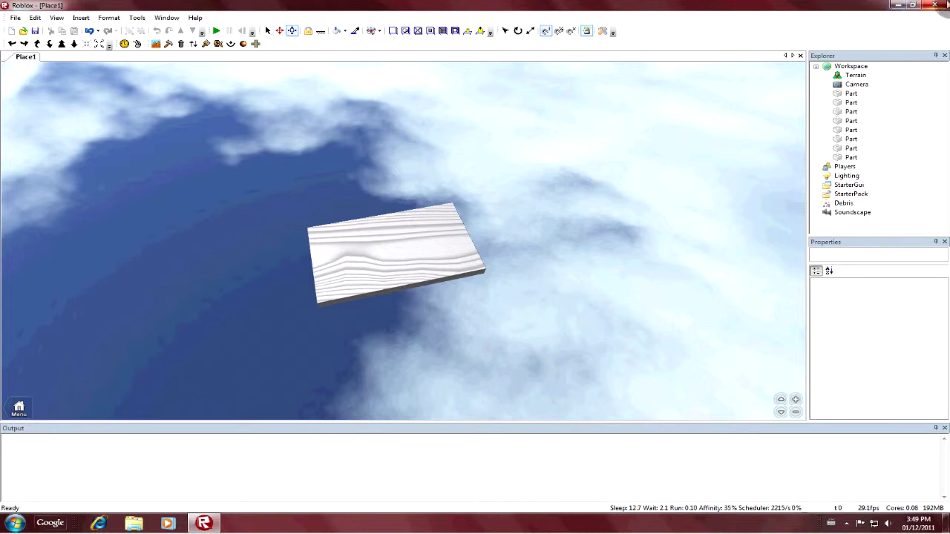
left_click(897, 6)
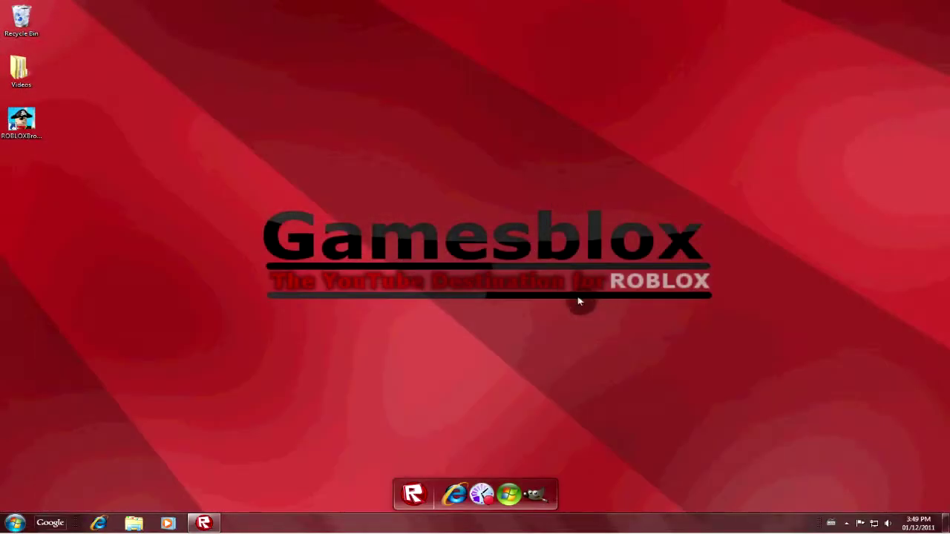